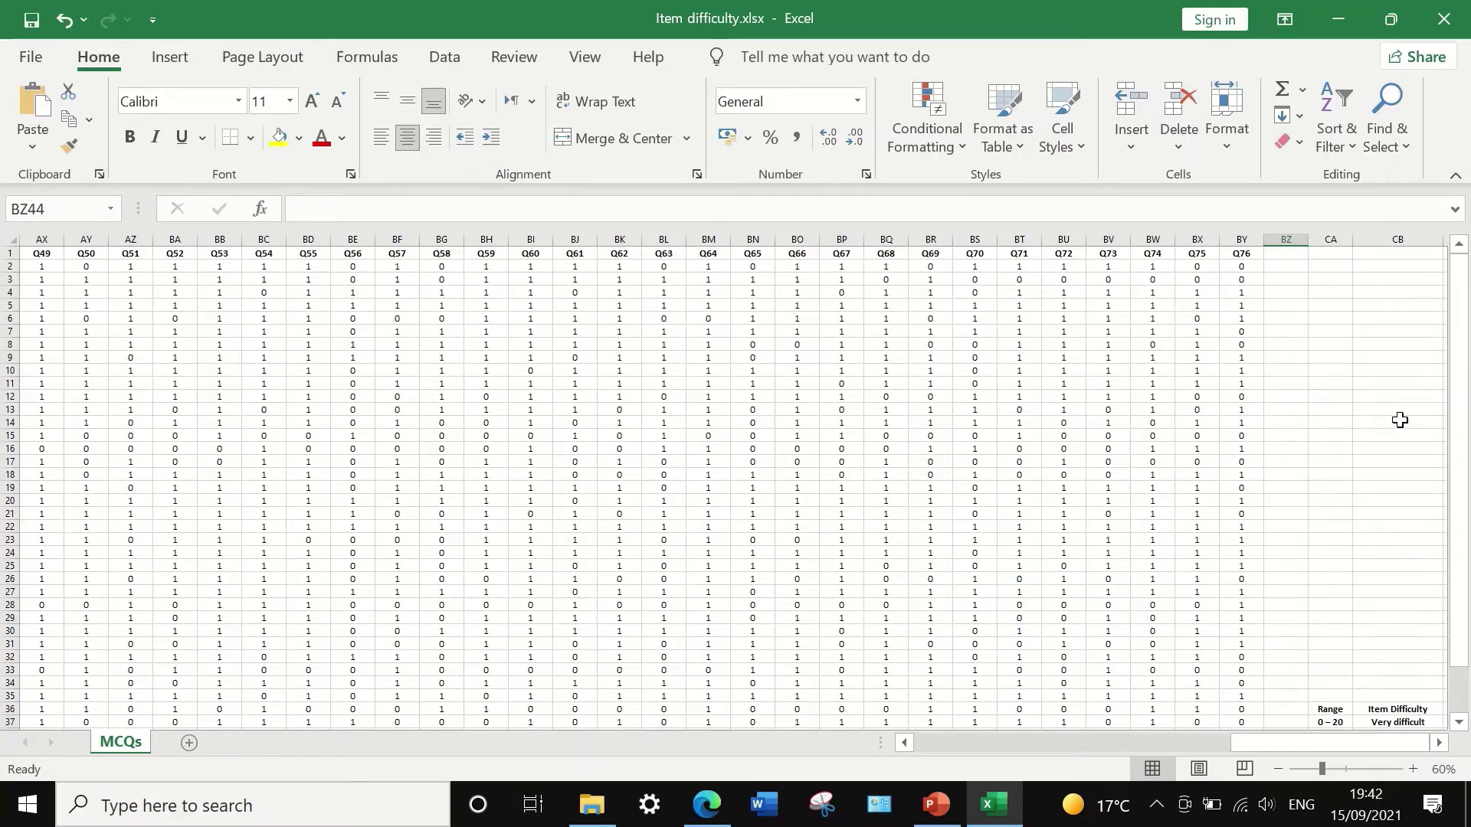
# Label cell A41, below the student IDs, as P-value
pyautogui.moveTo(1381, 740); pyautogui.dragTo(1027, 740)
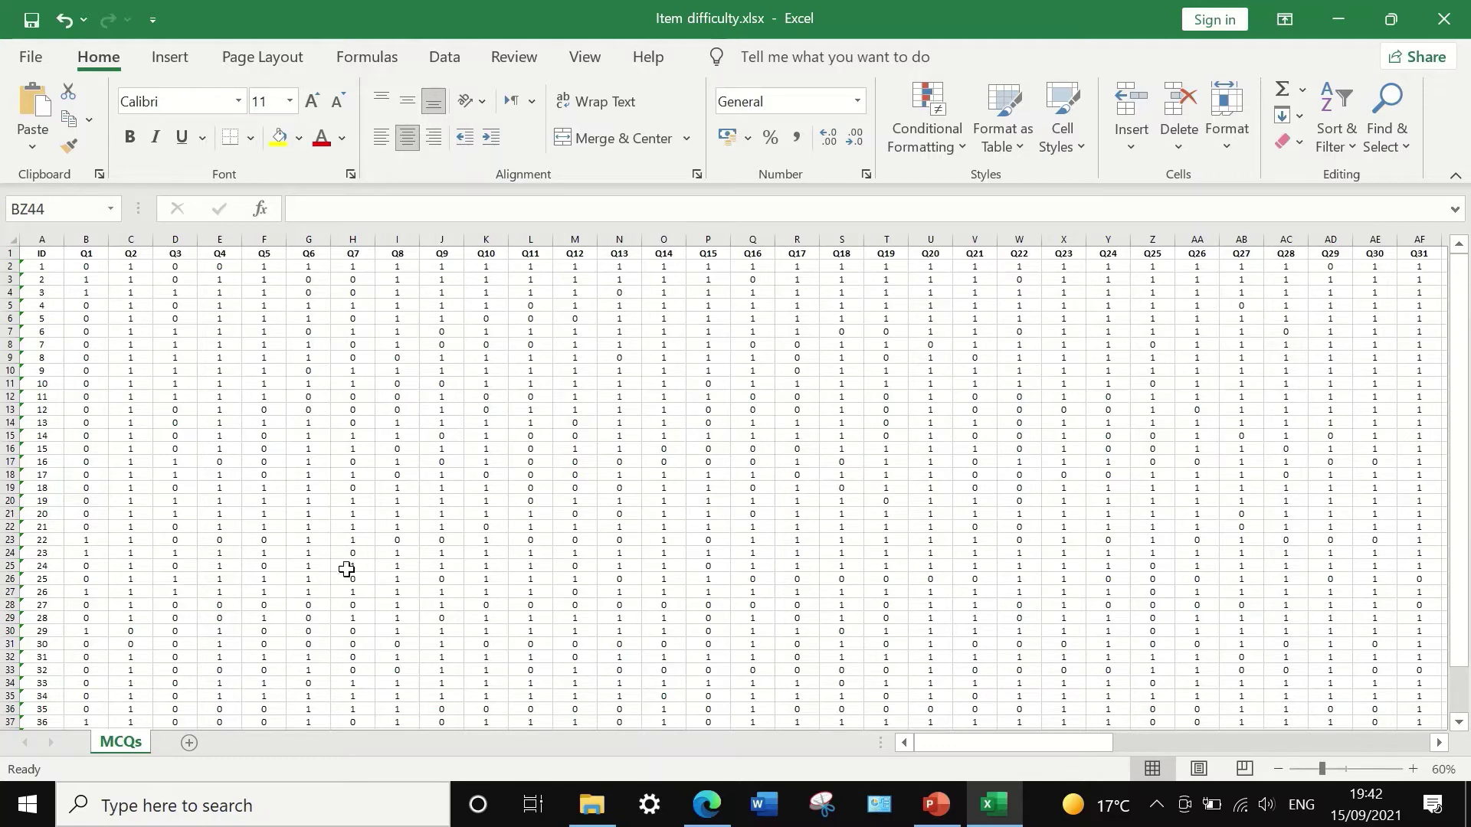
pyautogui.scroll(-4, 346, 540)
pyautogui.scroll(1, 346, 540)
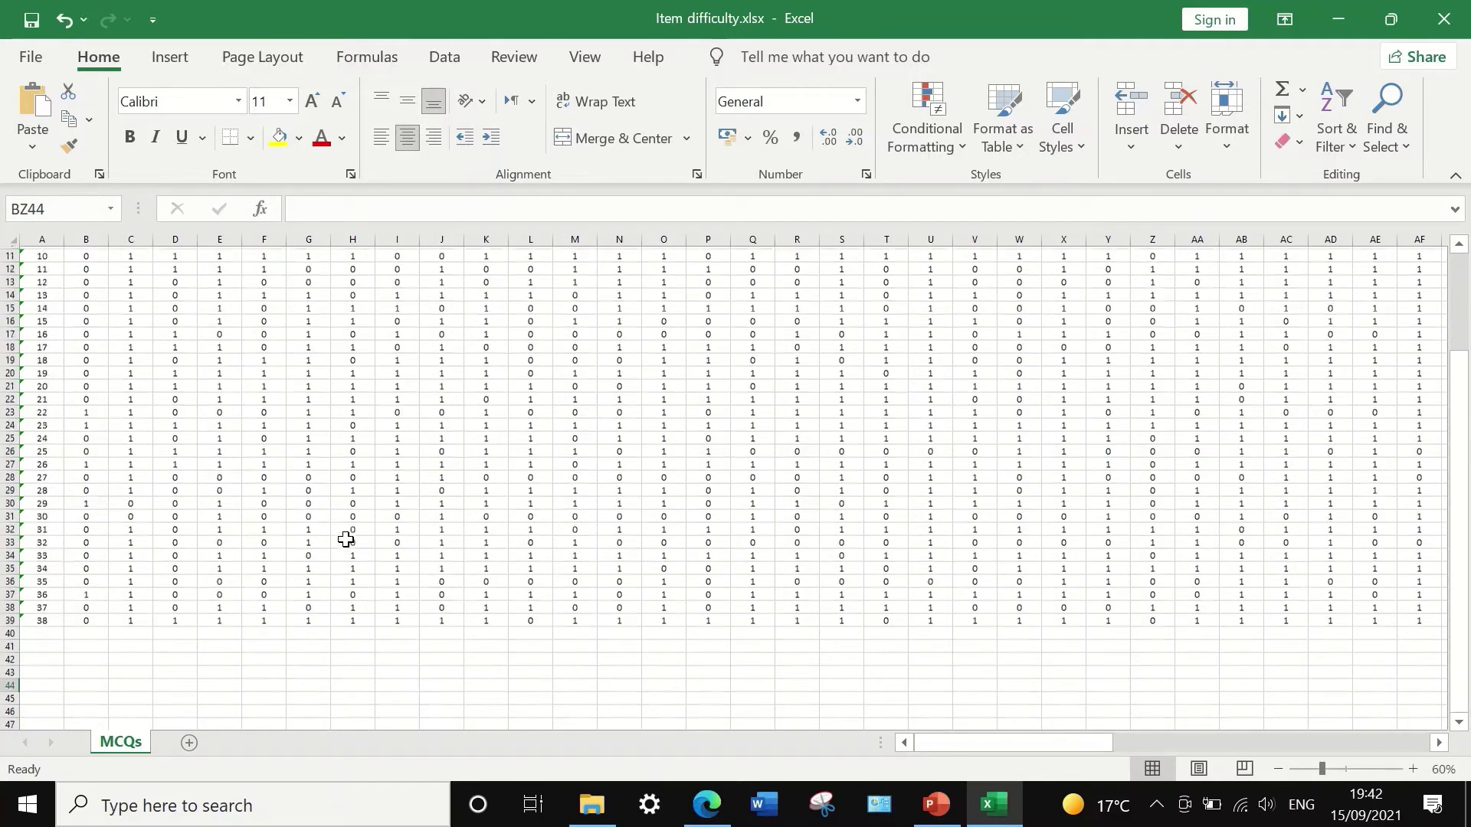
pyautogui.scroll(-1, 347, 540)
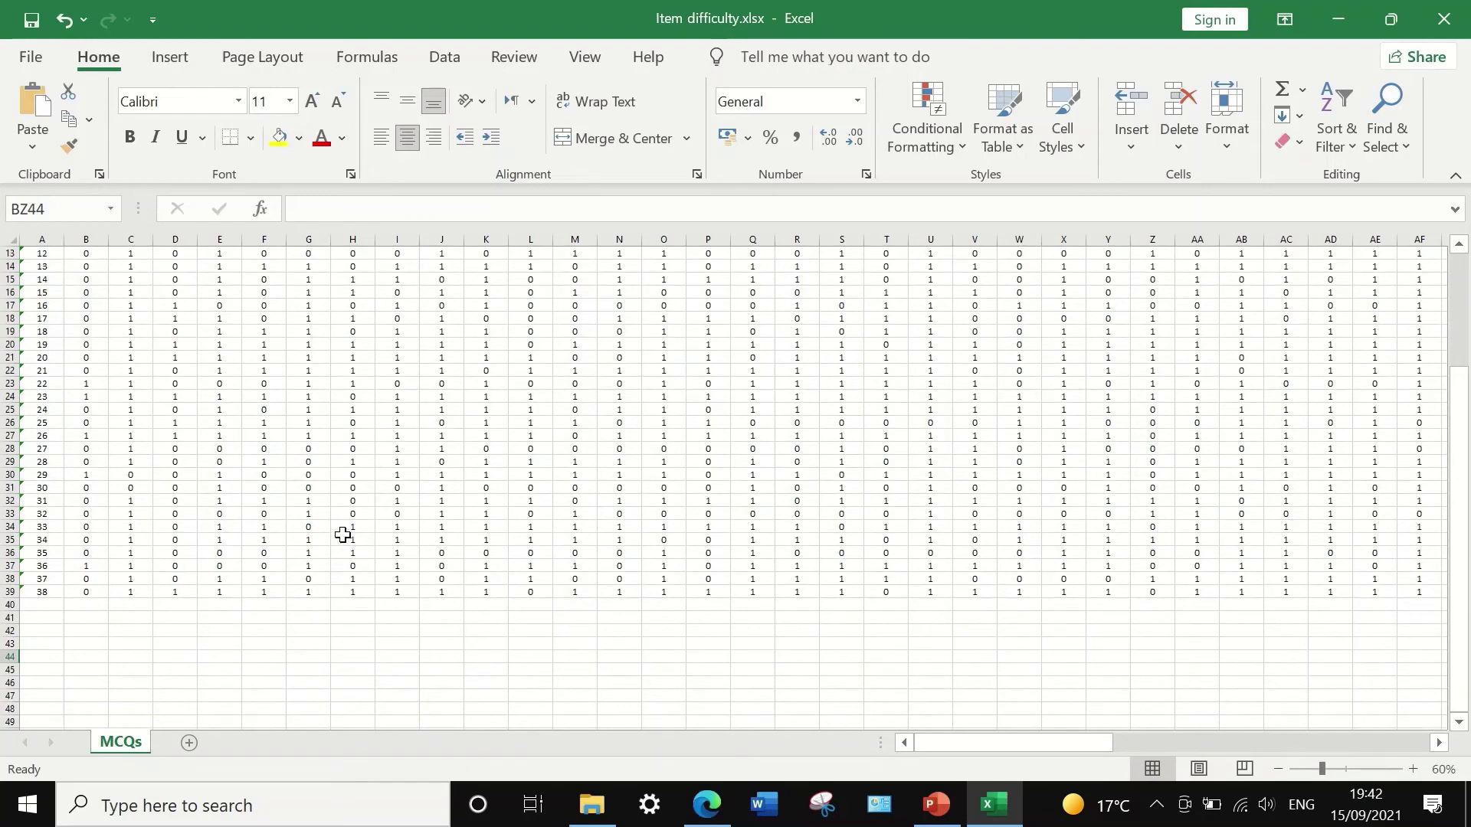
pyautogui.scroll(2, 339, 531)
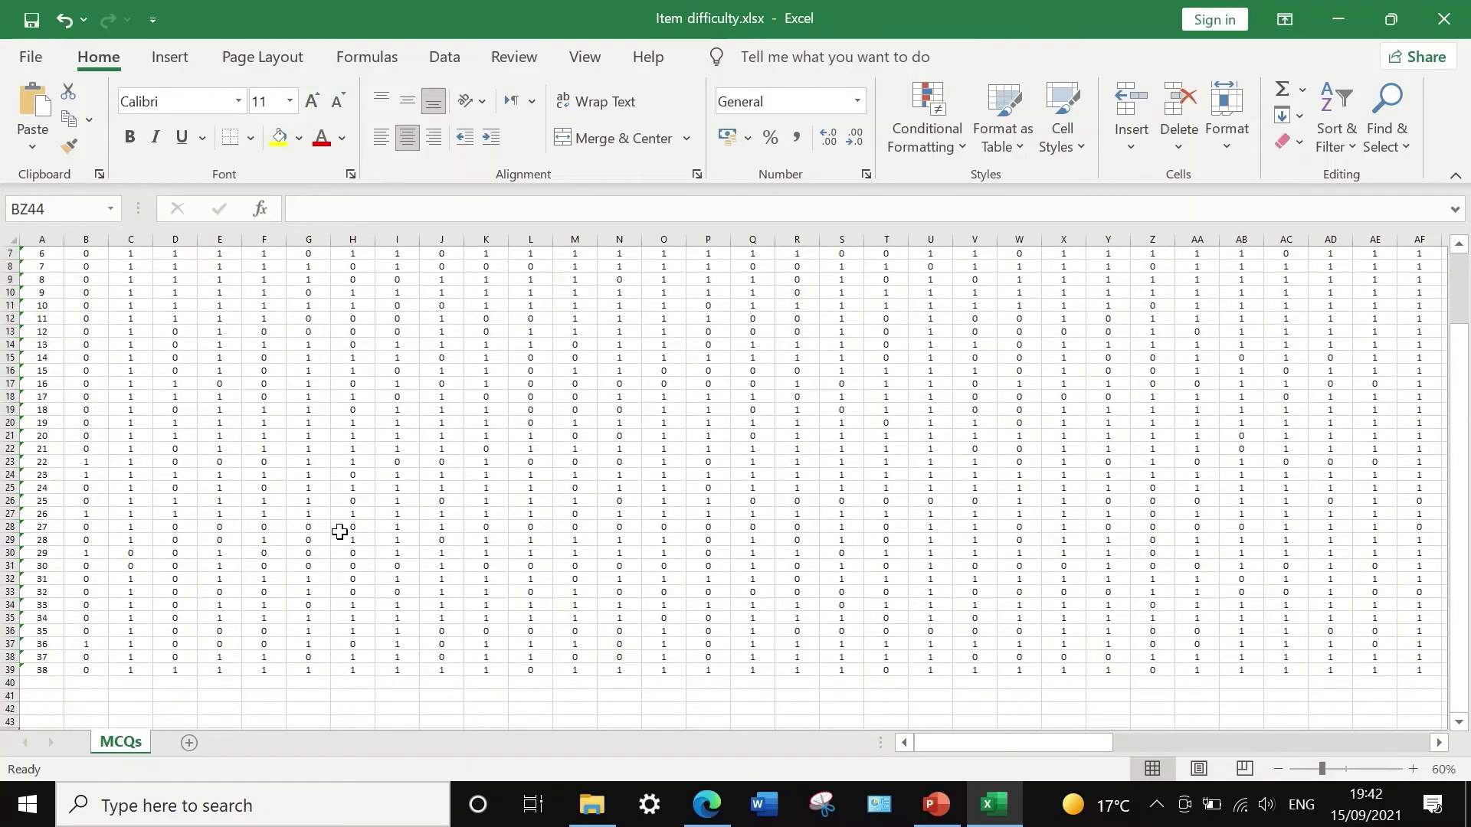
pyautogui.scroll(2, 341, 534)
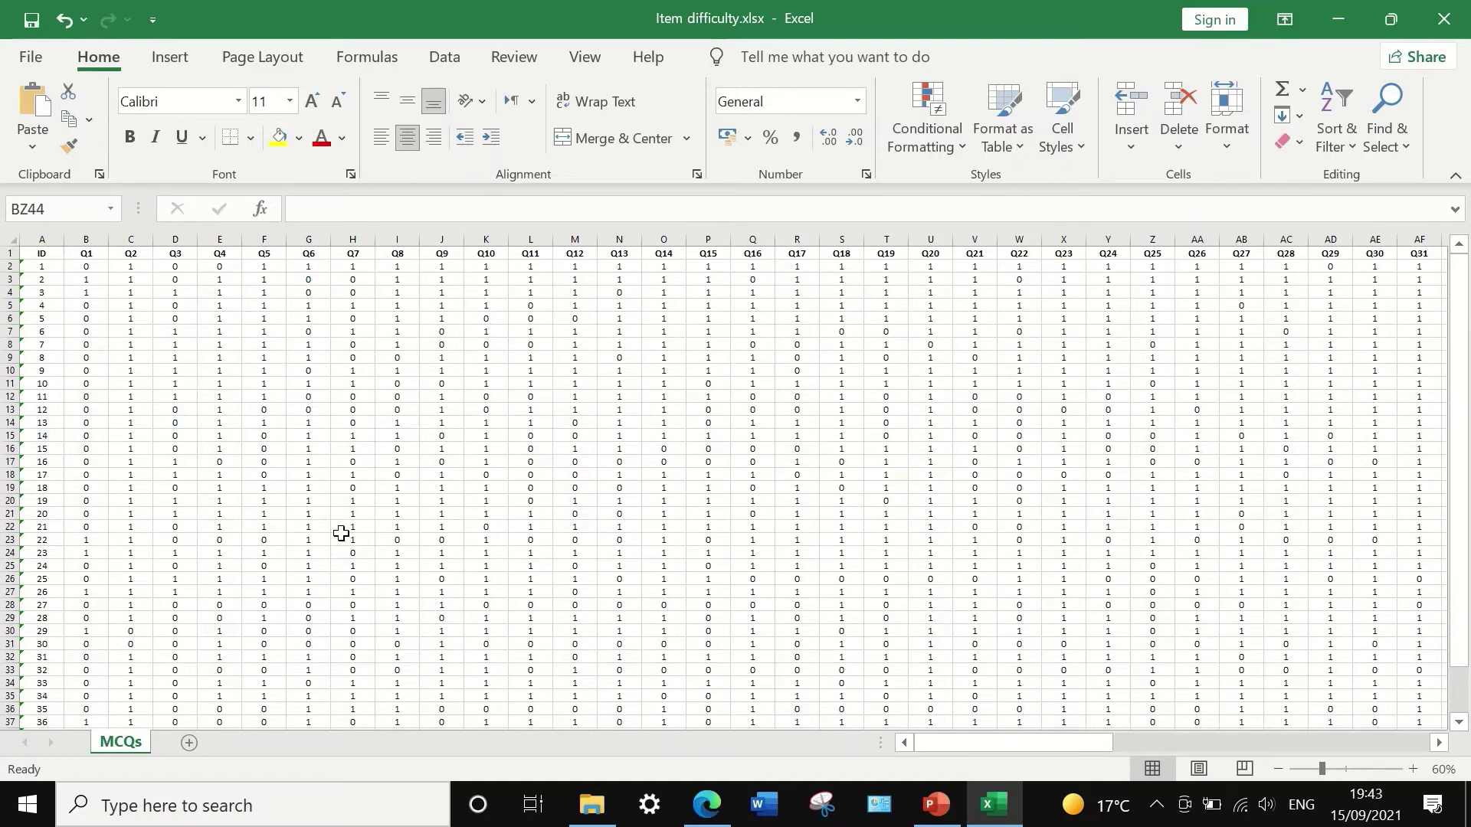
pyautogui.scroll(-4, 452, 574)
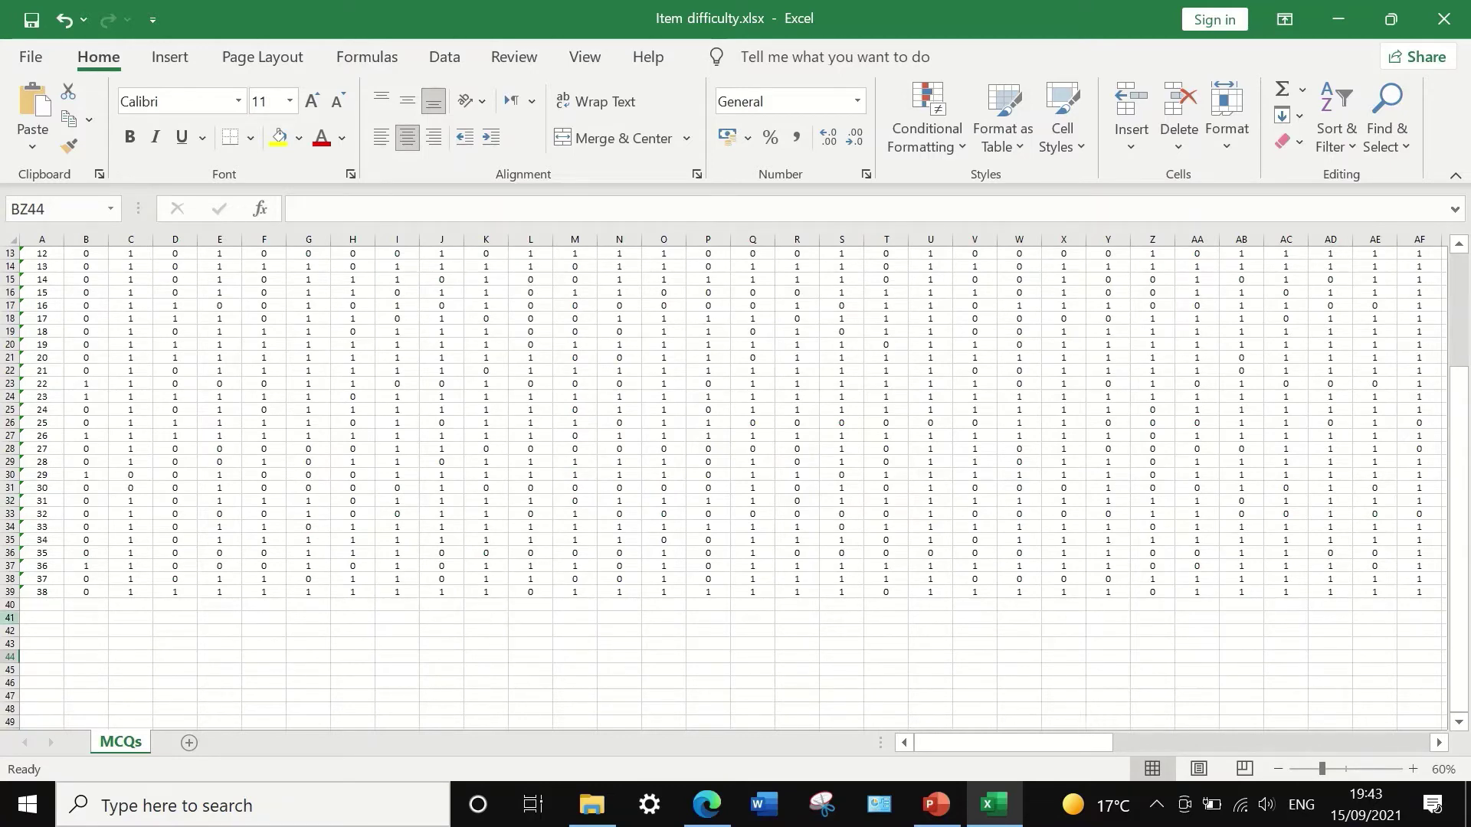
pyautogui.click(30, 620)
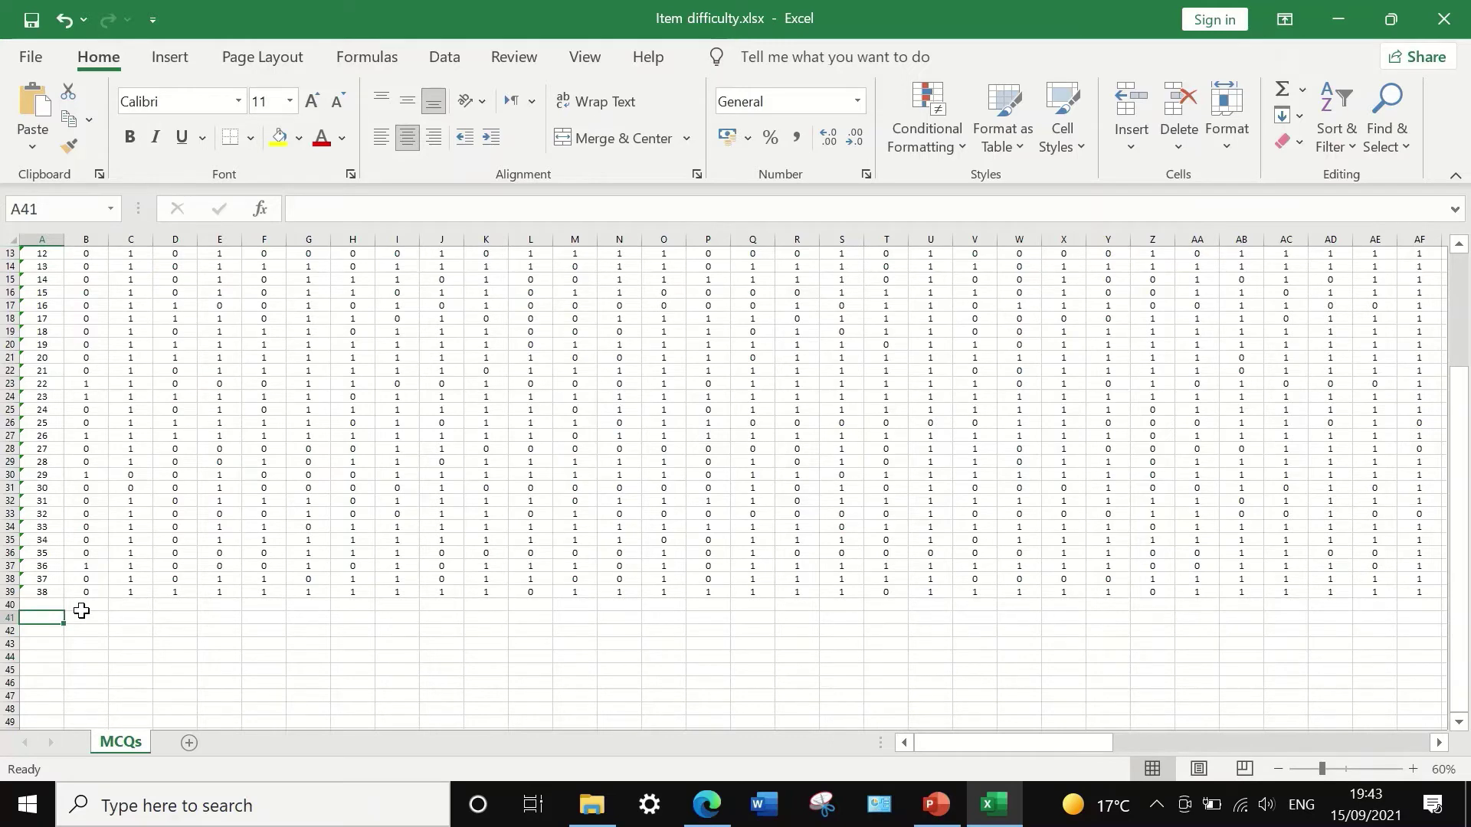
pyautogui.write('P-valu')
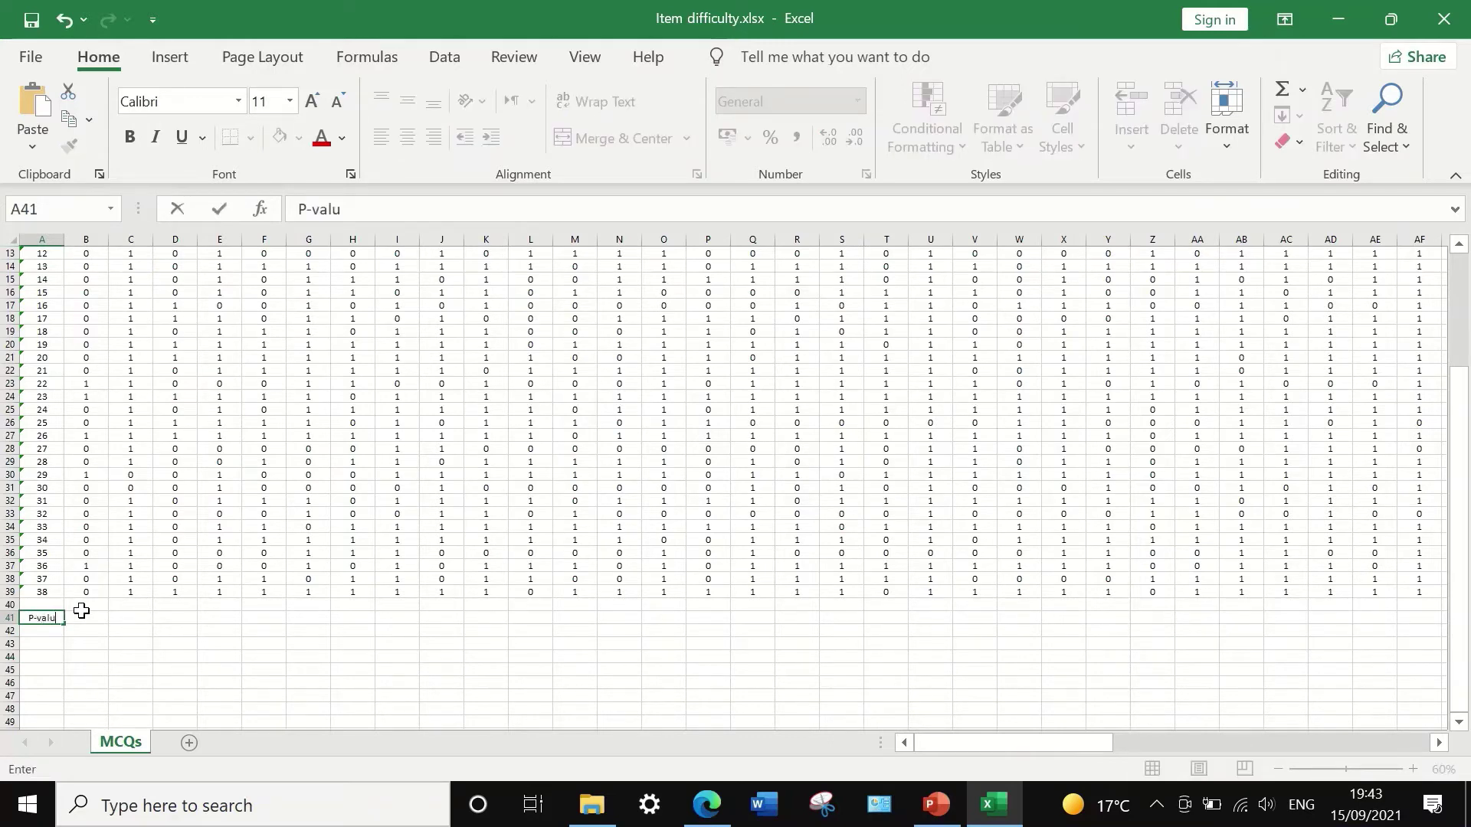
pyautogui.write('e')
# Begin a SUM formula in B41 that adds the Q1 scores in B2:B39
pyautogui.click(95, 621)
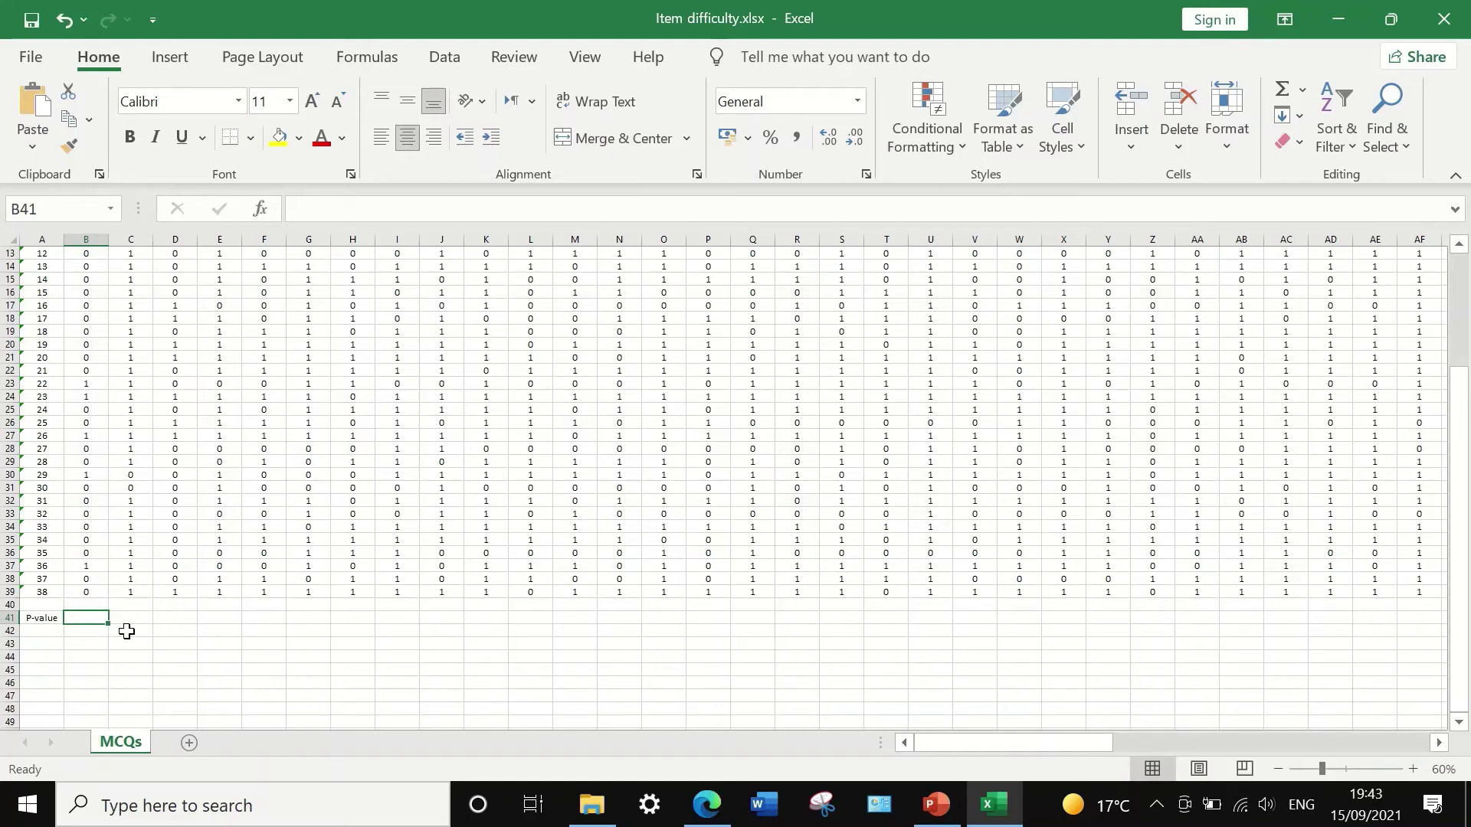
pyautogui.write('=')
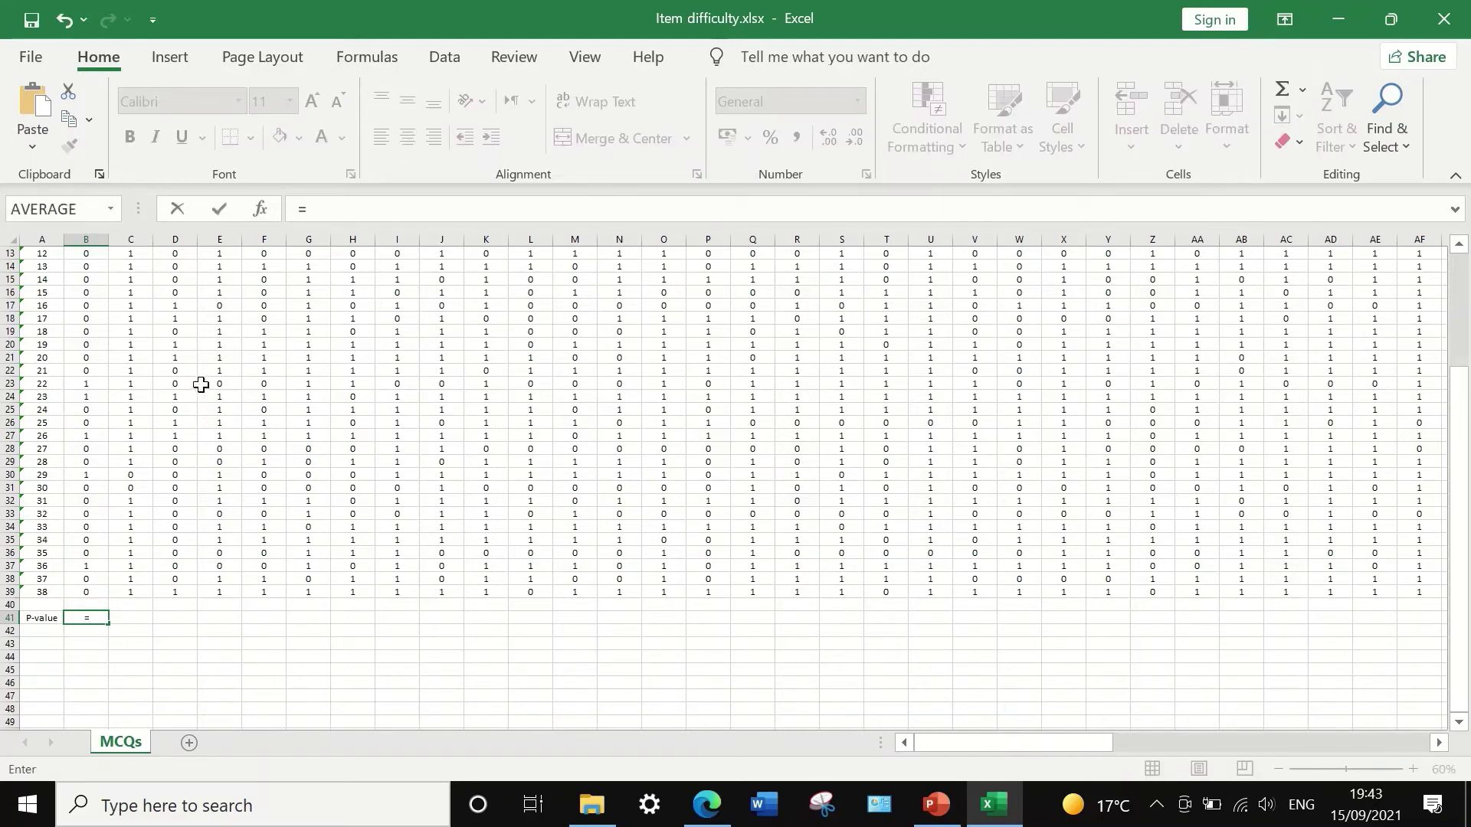
pyautogui.write('sum')
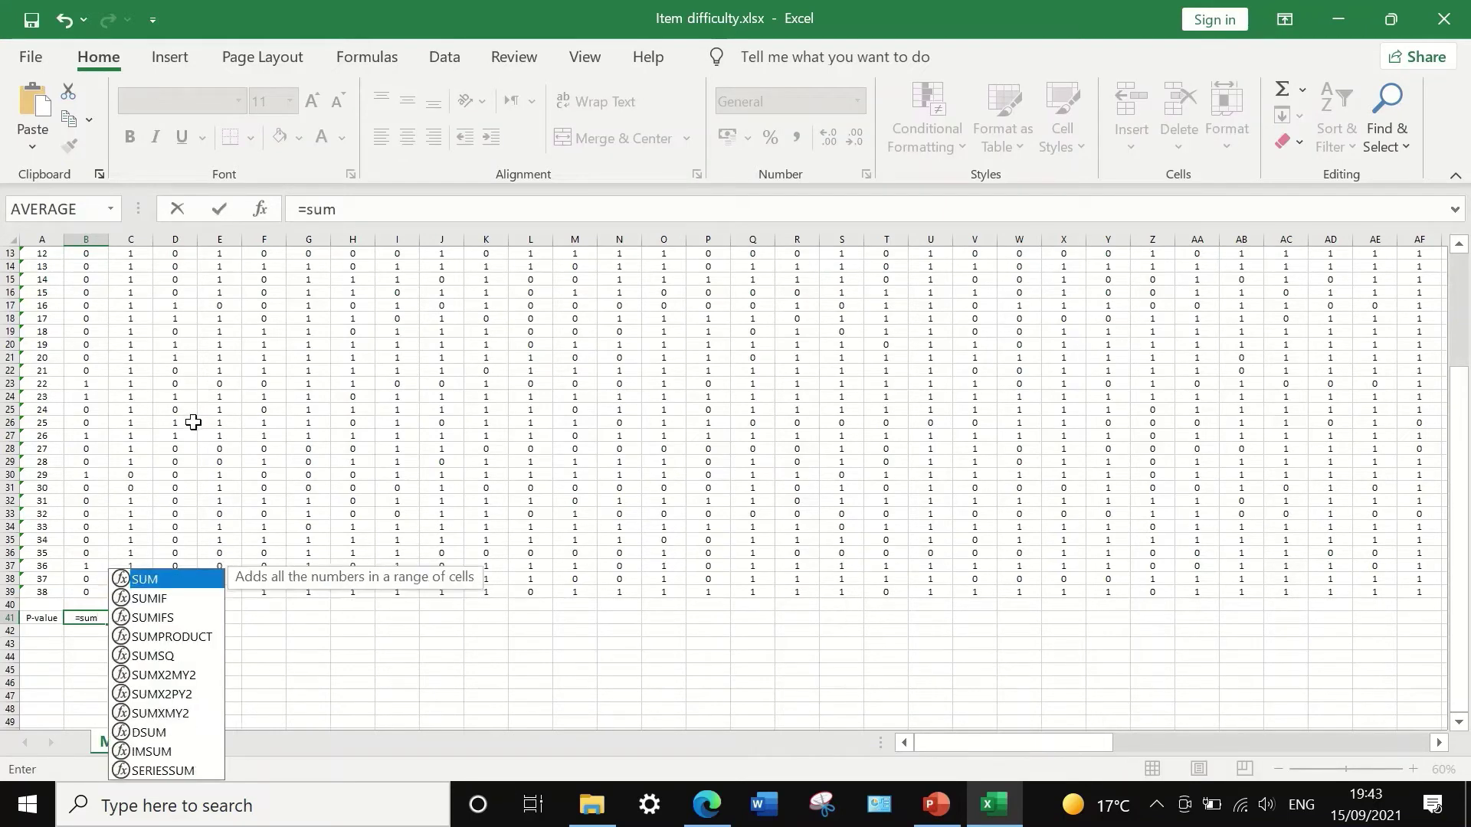
pyautogui.doubleClick(155, 584)
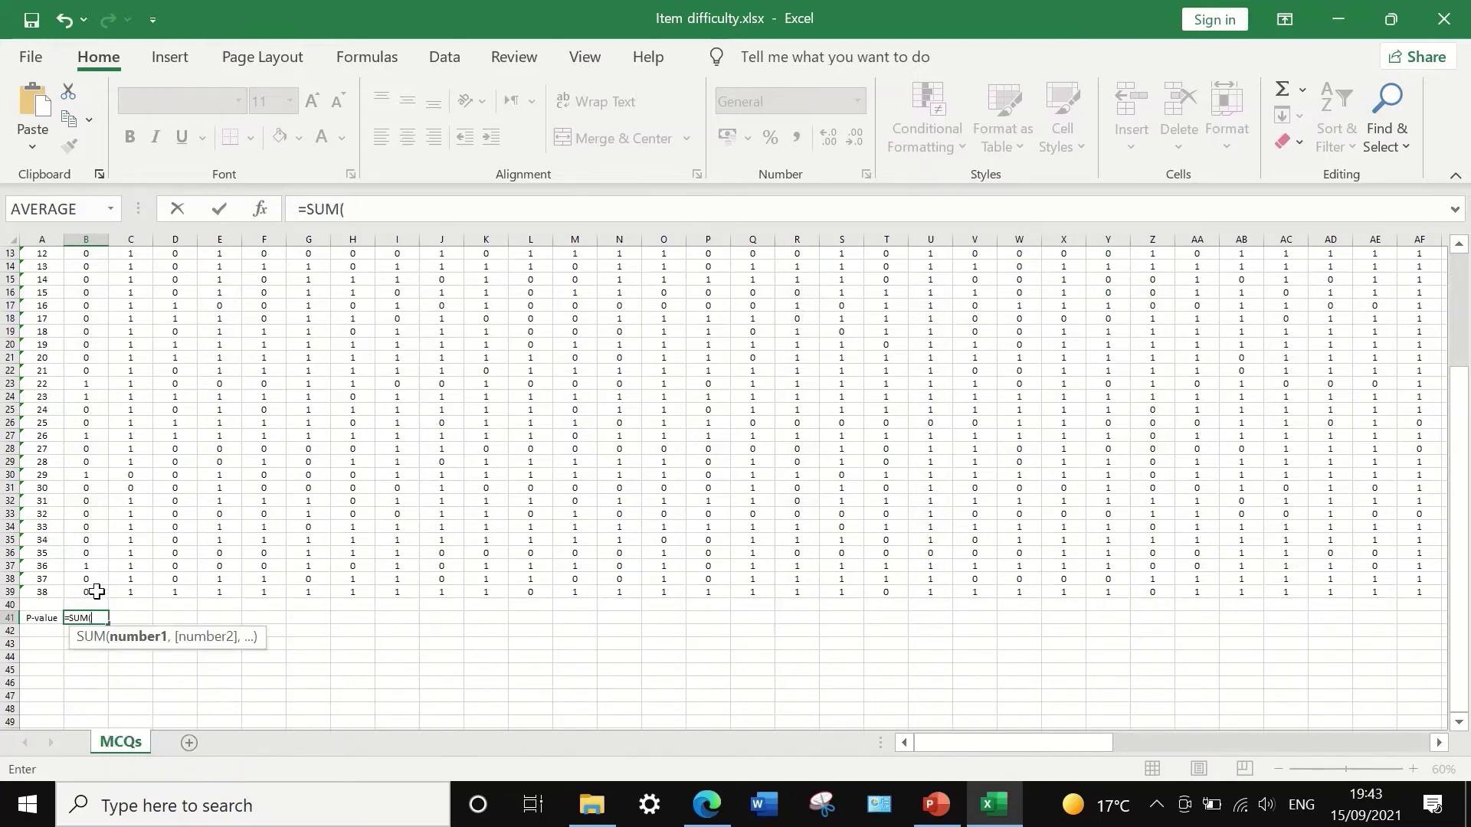
pyautogui.moveTo(95, 591); pyautogui.dragTo(73, 265)
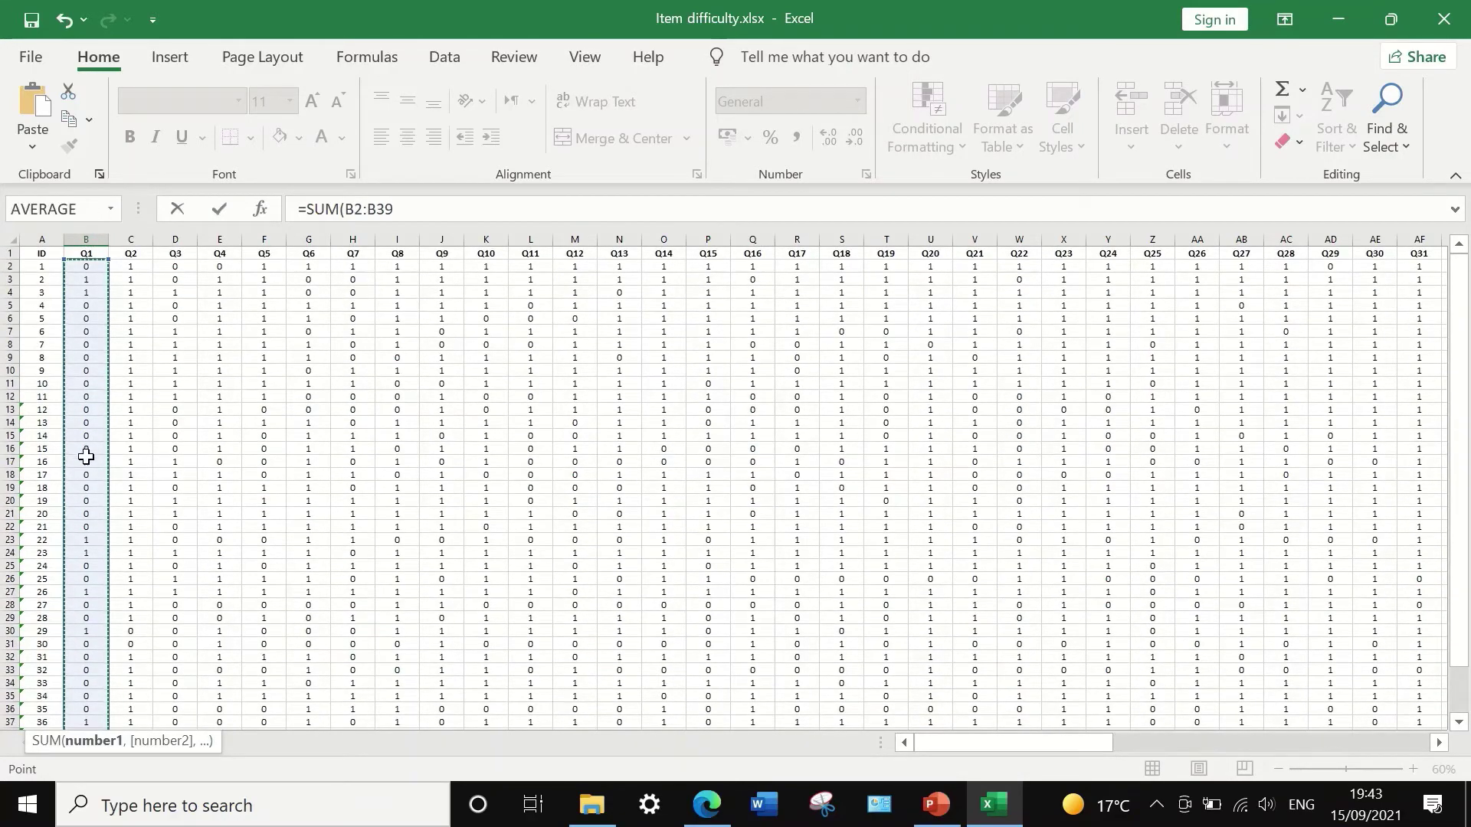
pyautogui.scroll(-1, 85, 457)
pyautogui.scroll(-1, 86, 458)
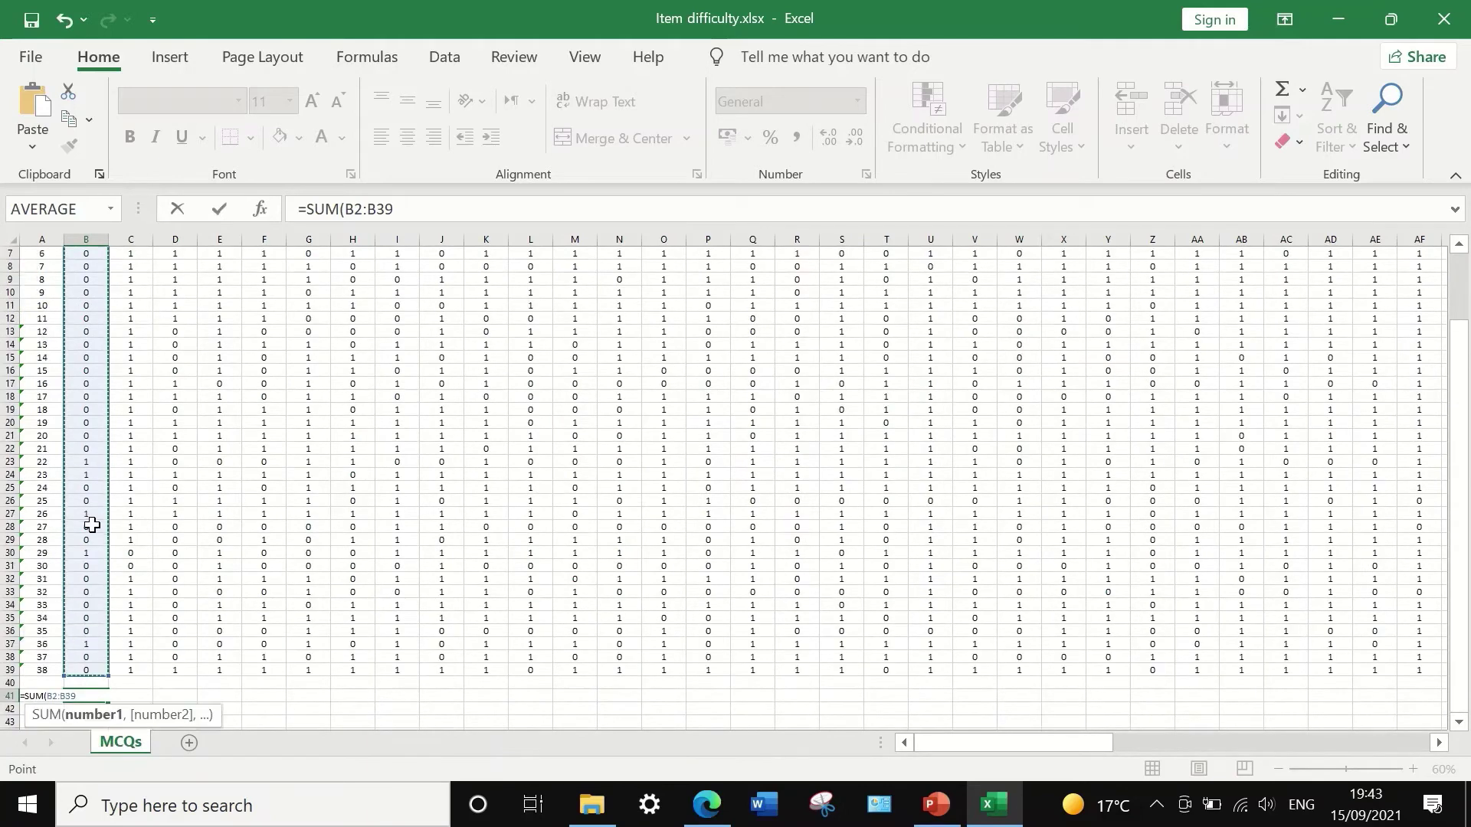
pyautogui.scroll(1, 92, 522)
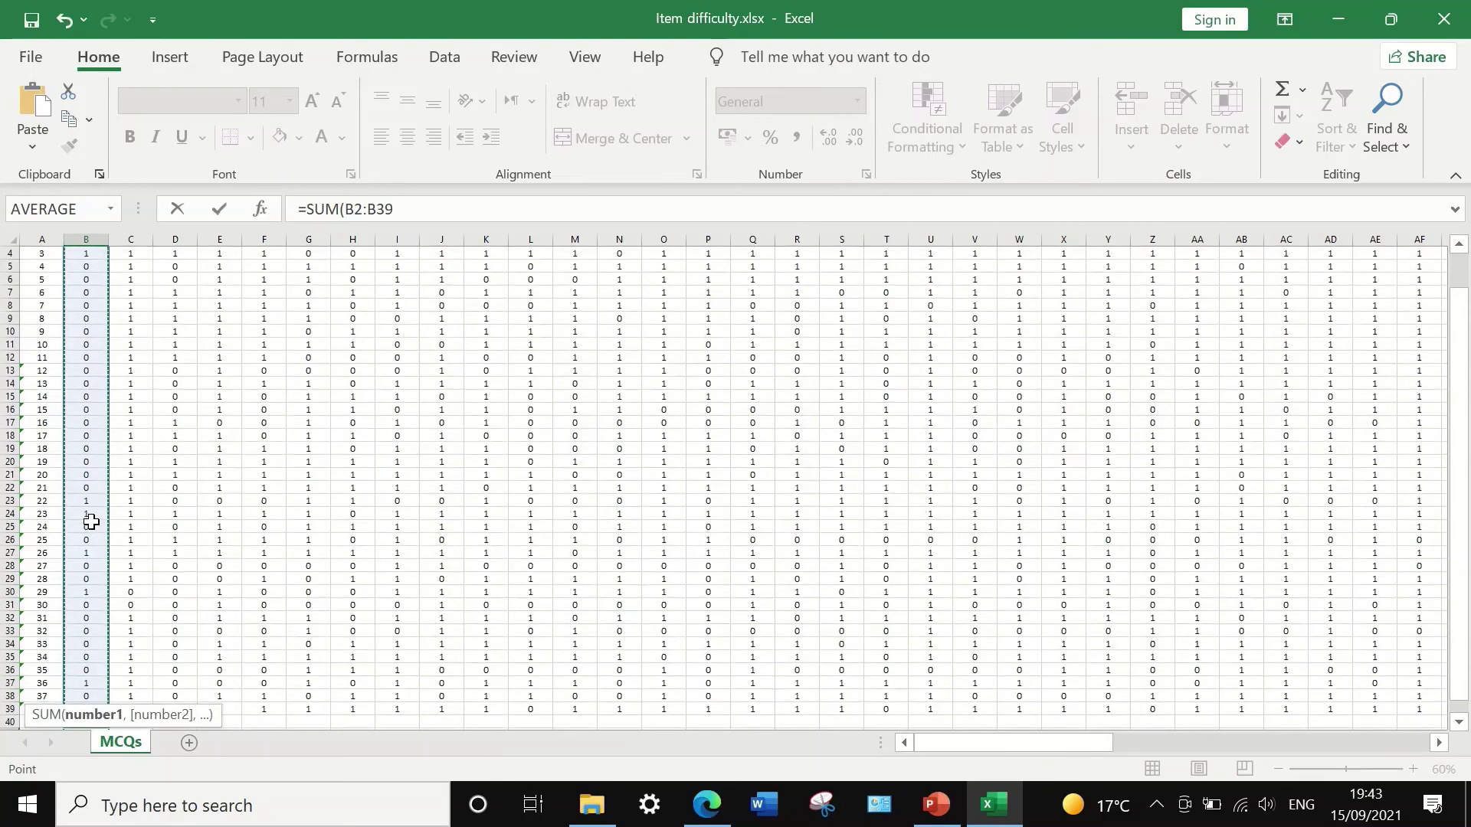
pyautogui.scroll(-1, 91, 522)
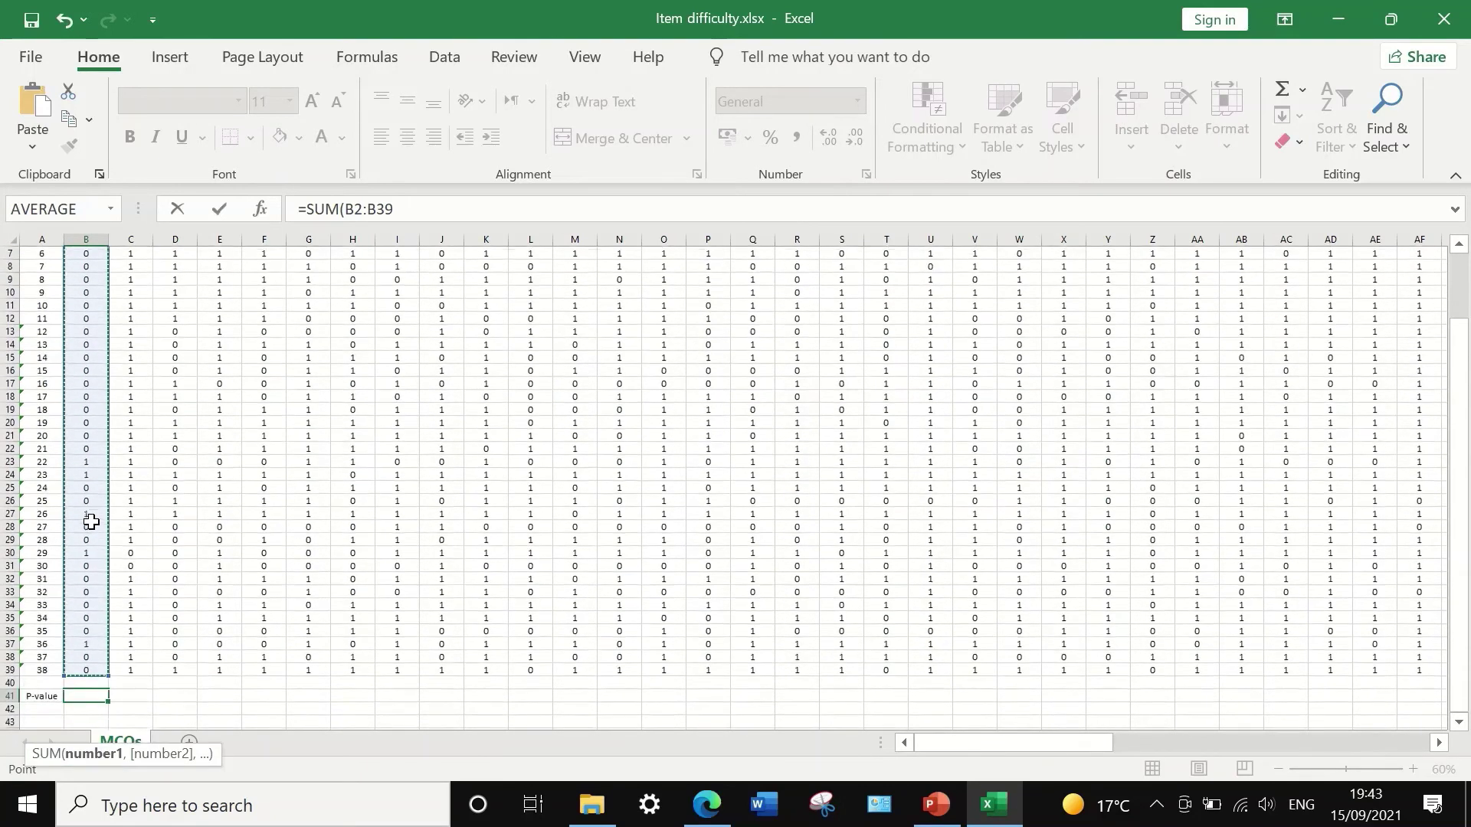
# Complete the B41 formula as =(SUM(B2:B39))/38 so the Q1 total is divided by the 38 students
pyautogui.click(402, 210)
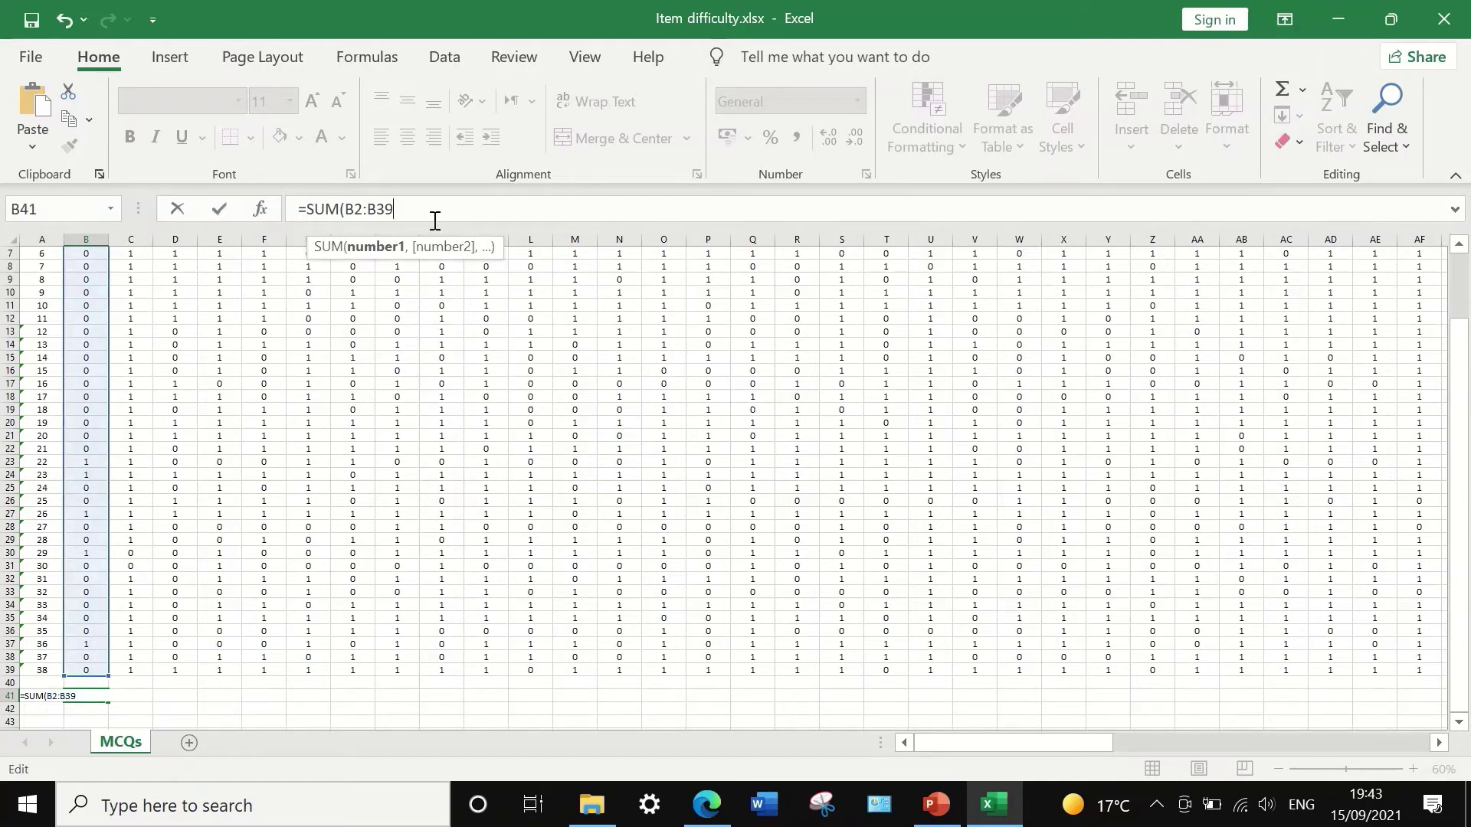
pyautogui.write(')')
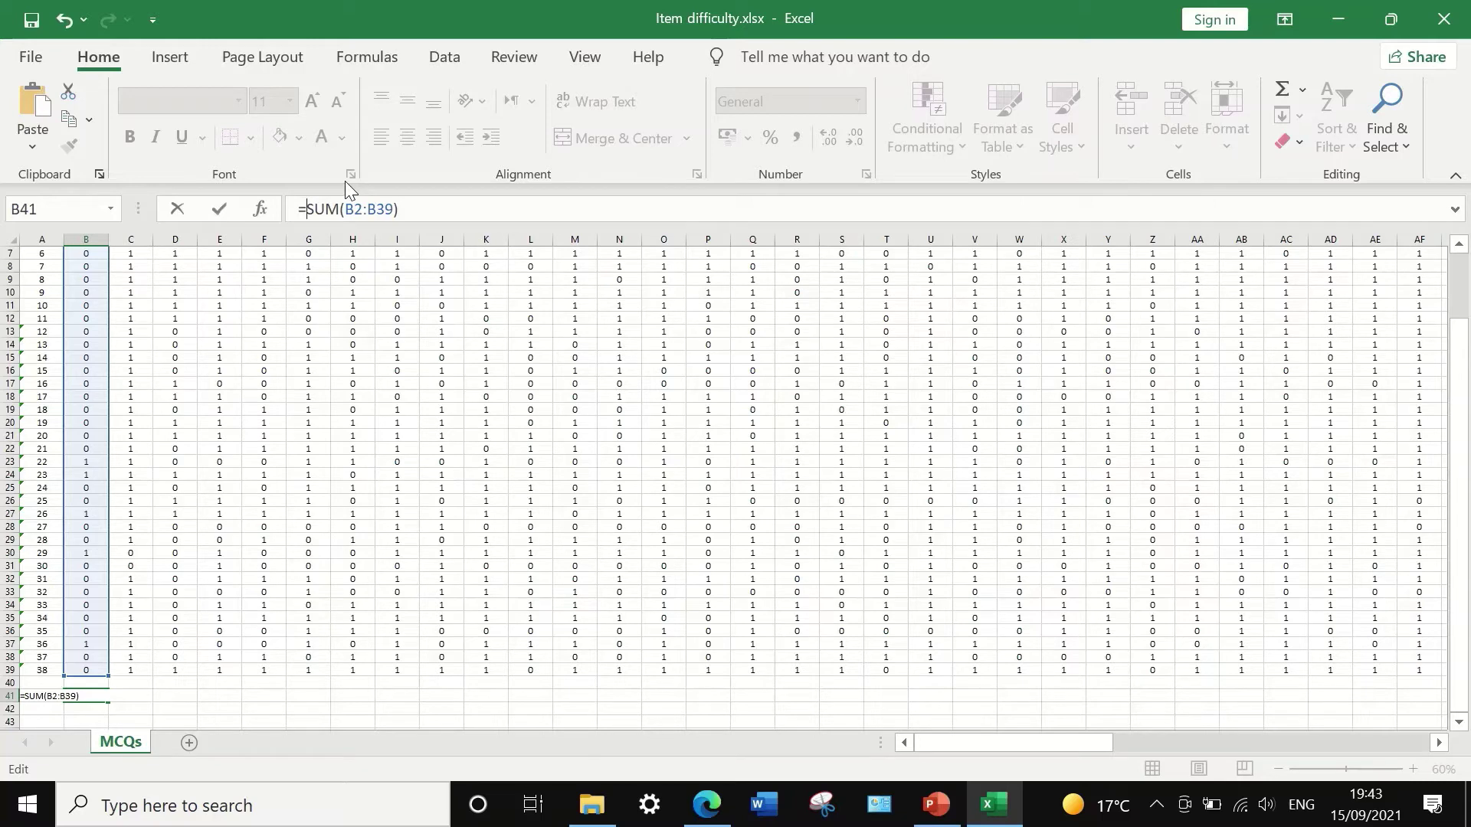
pyautogui.write('(')
pyautogui.click(429, 205)
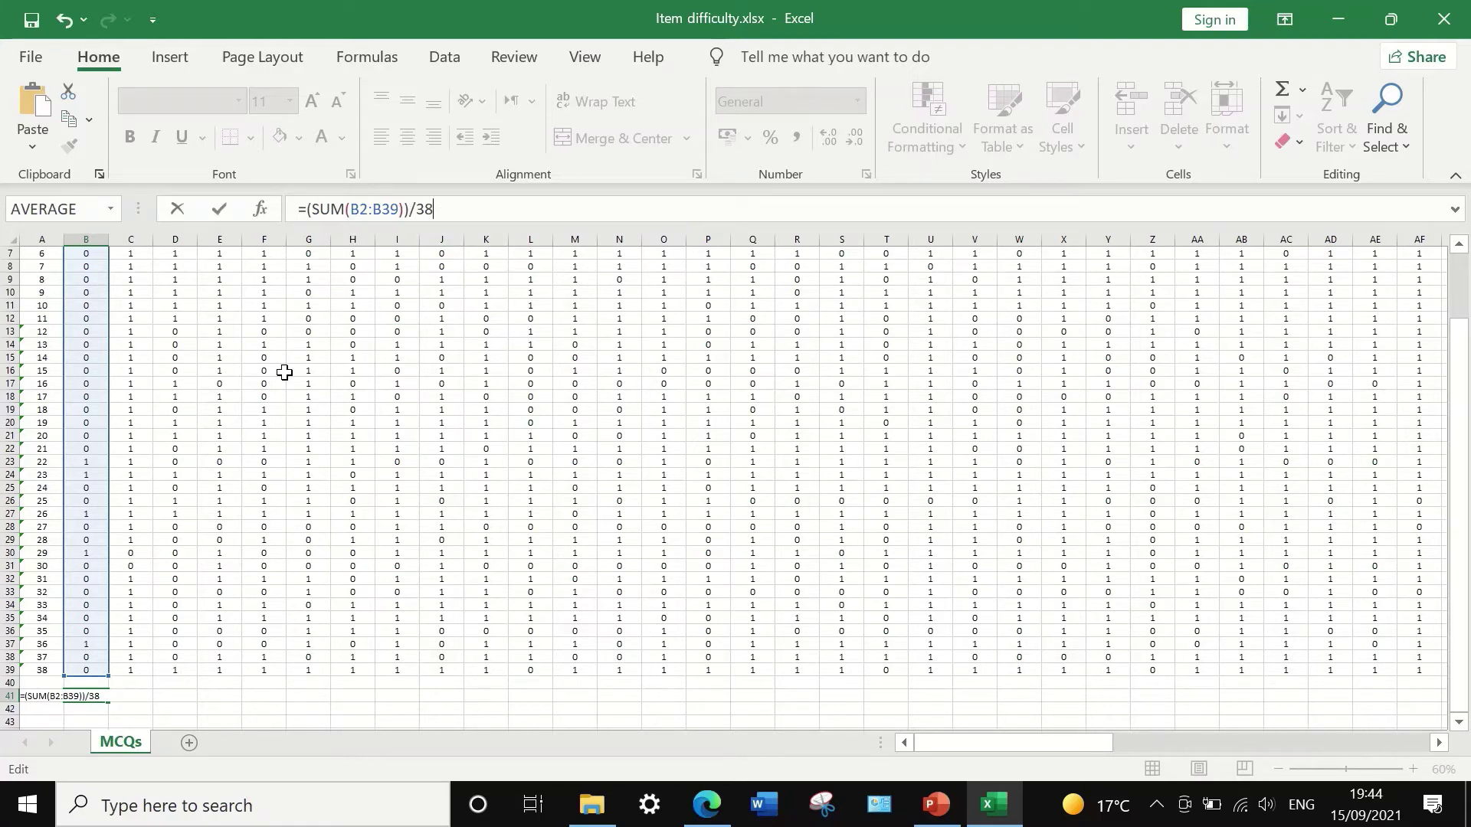
pyautogui.scroll(-4, 122, 534)
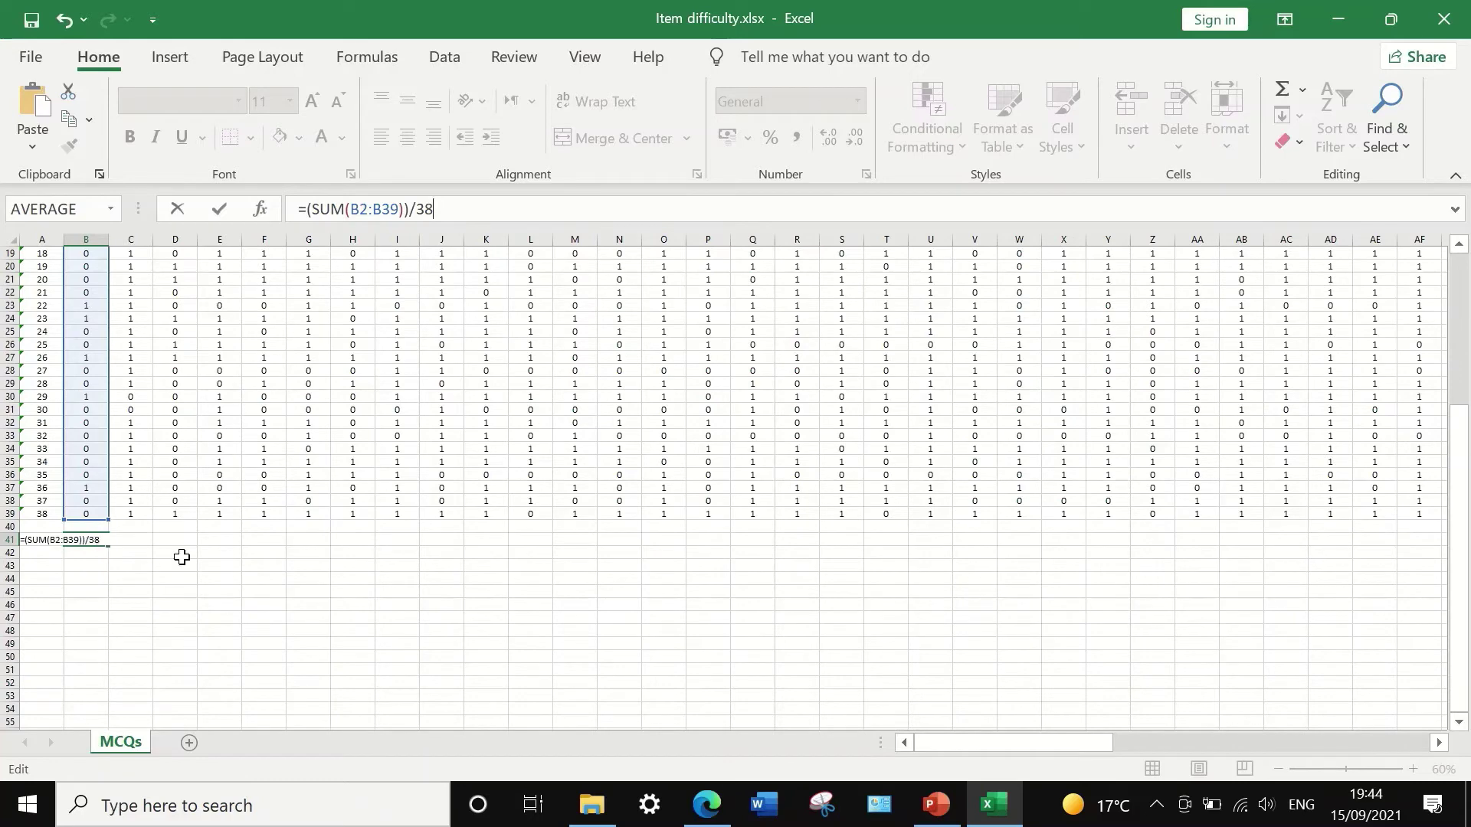
pyautogui.press('Return')
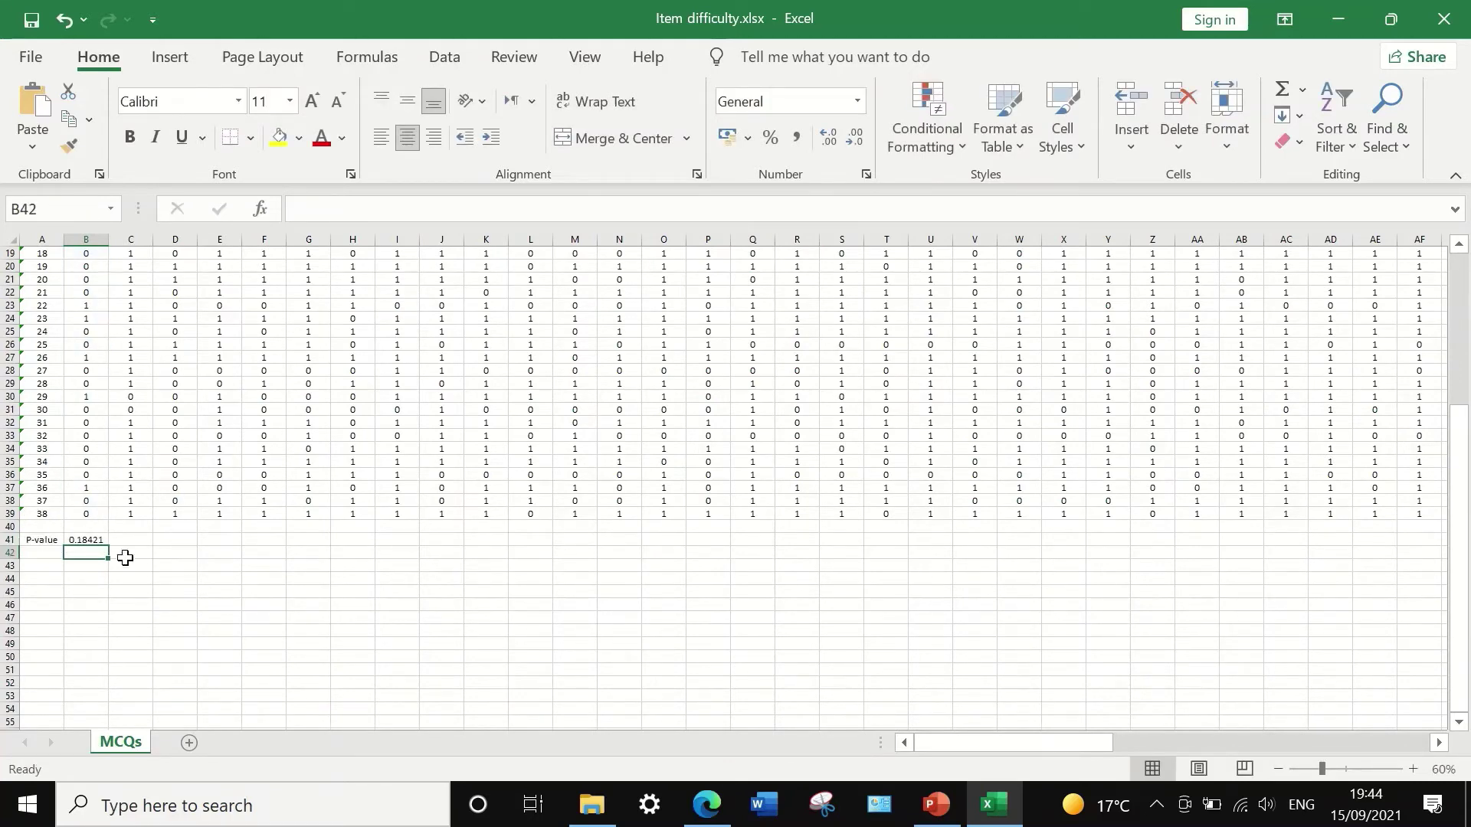
# Apply the Number format to the Q1 P-value in B41
pyautogui.click(90, 540)
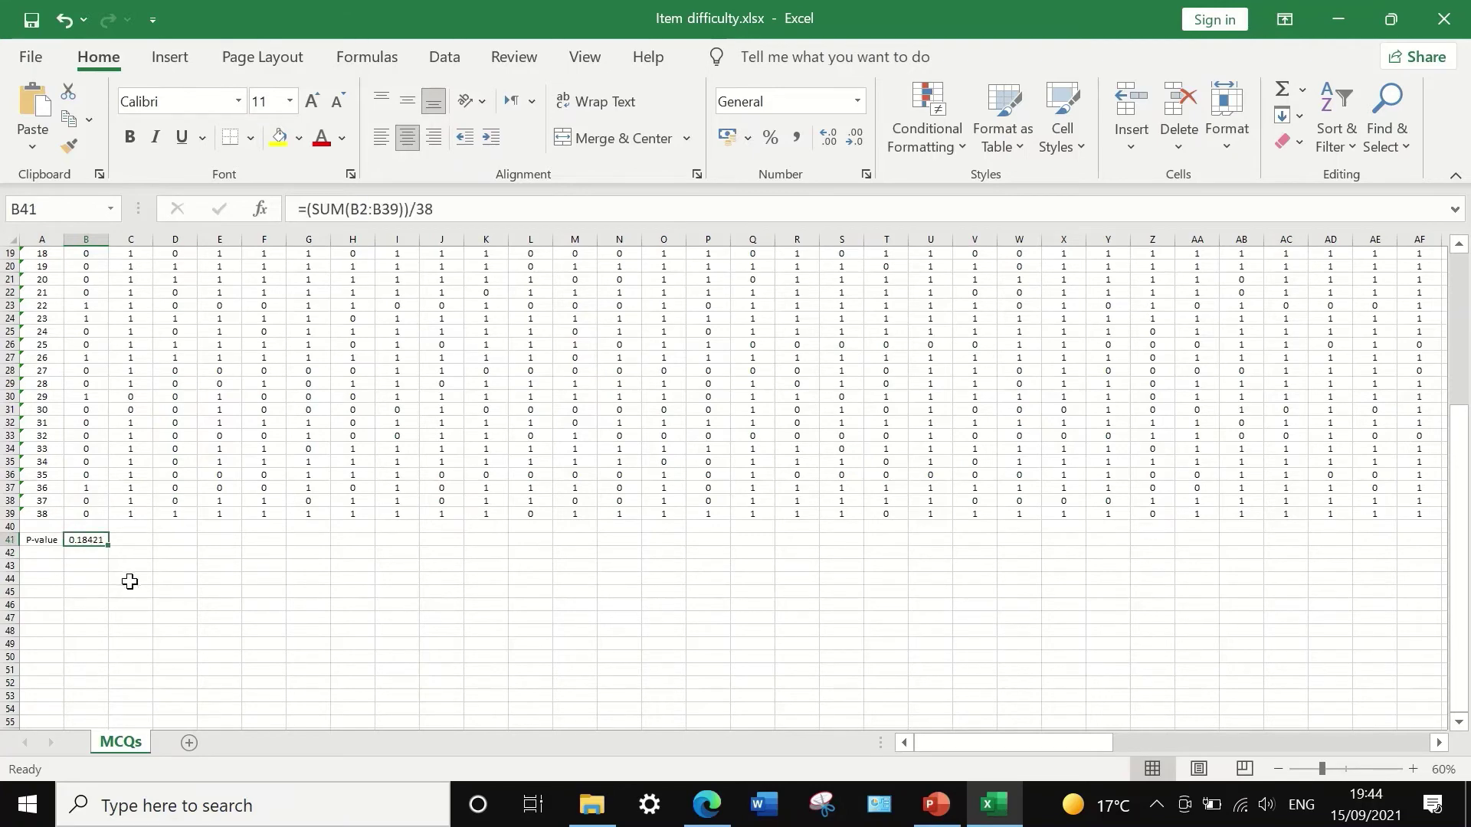
pyautogui.click(857, 139)
pyautogui.click(856, 139)
# Fill the P-value formula from B41 across row 41 to BY41, covering every question through Q76
pyautogui.moveTo(108, 544); pyautogui.dragTo(236, 540)
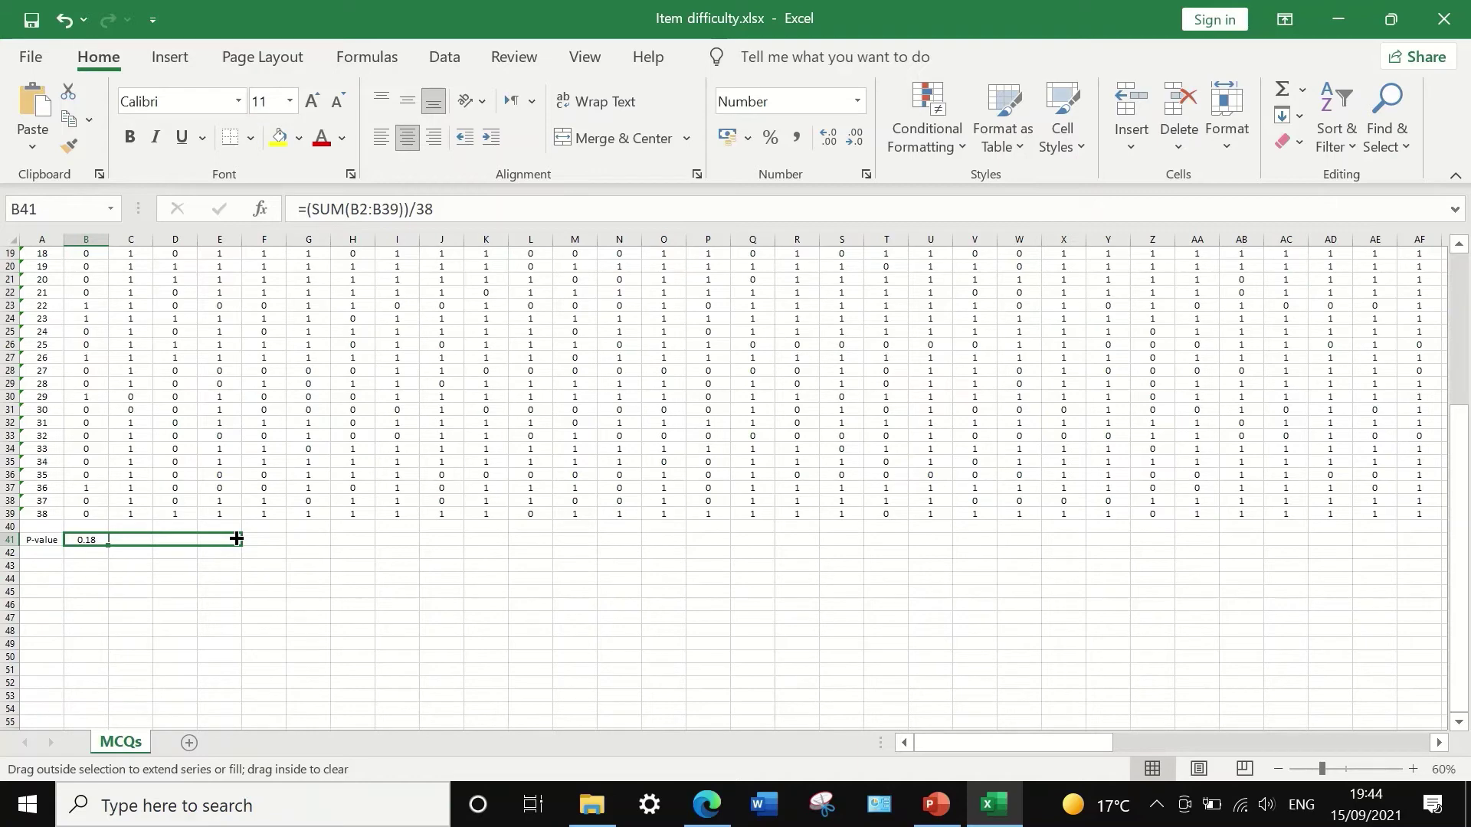
pyautogui.moveTo(236, 539); pyautogui.dragTo(1261, 550)
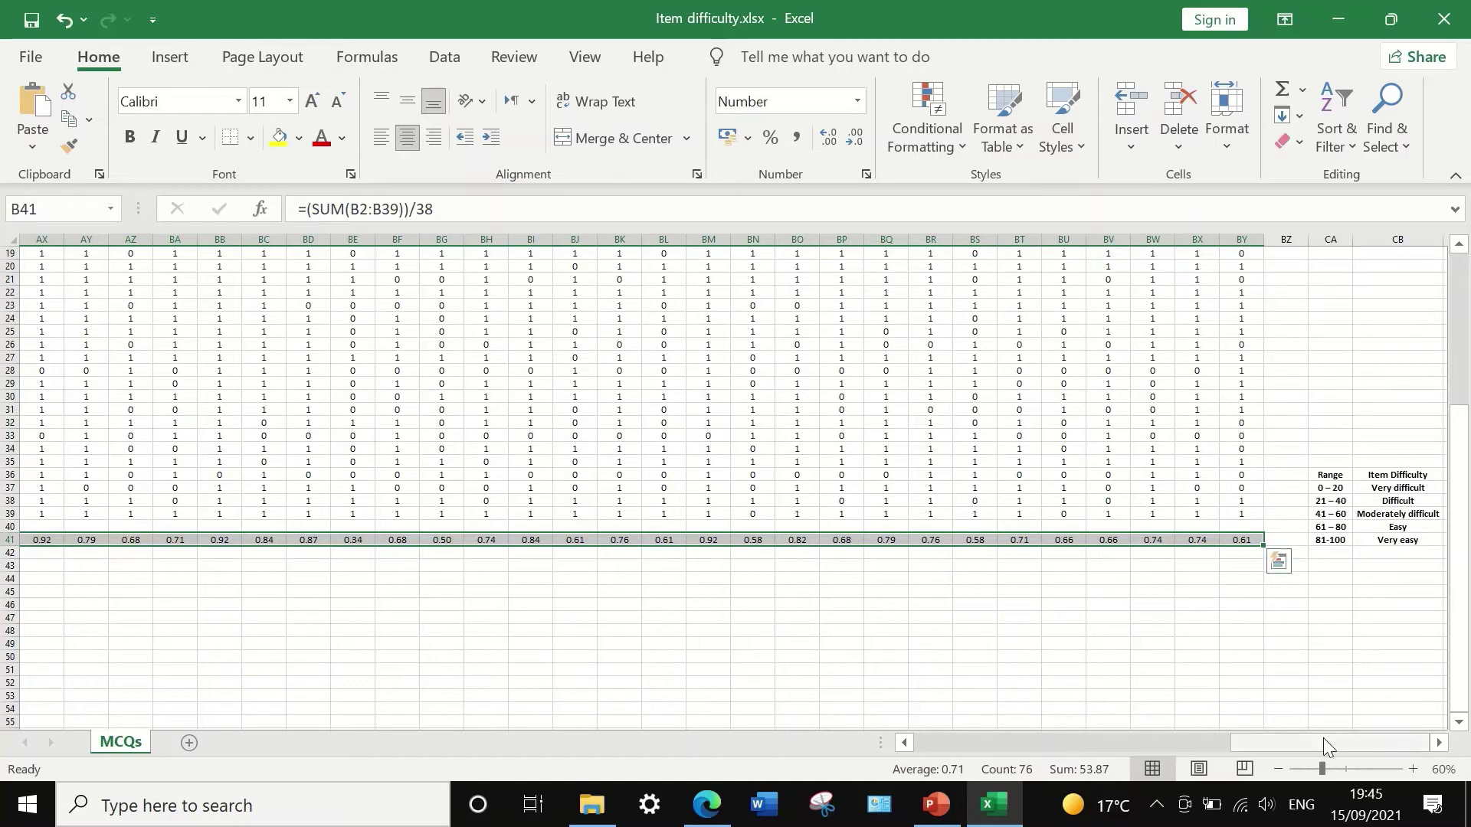
pyautogui.moveTo(1322, 738); pyautogui.dragTo(804, 708)
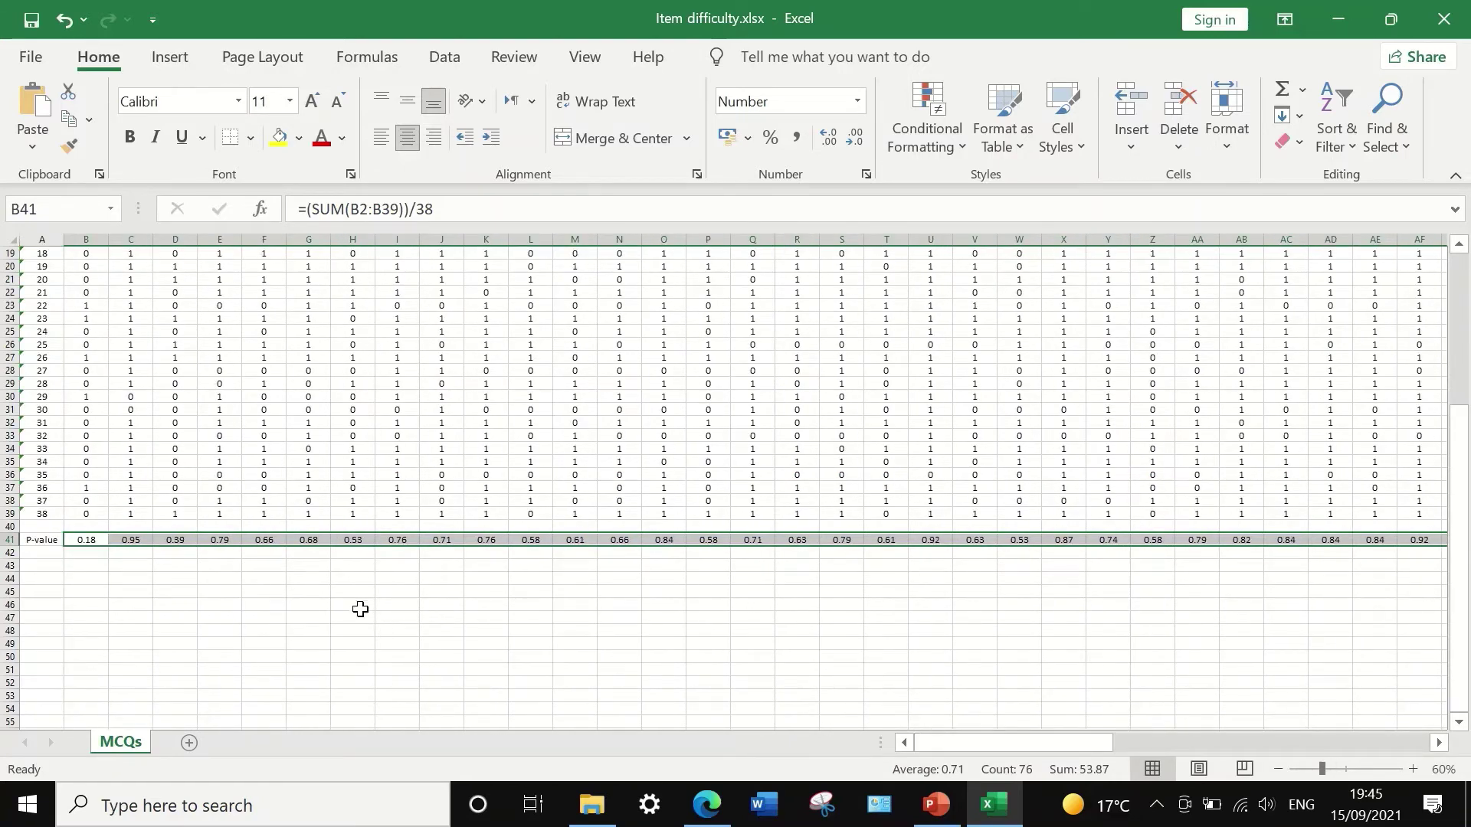
pyautogui.click(276, 577)
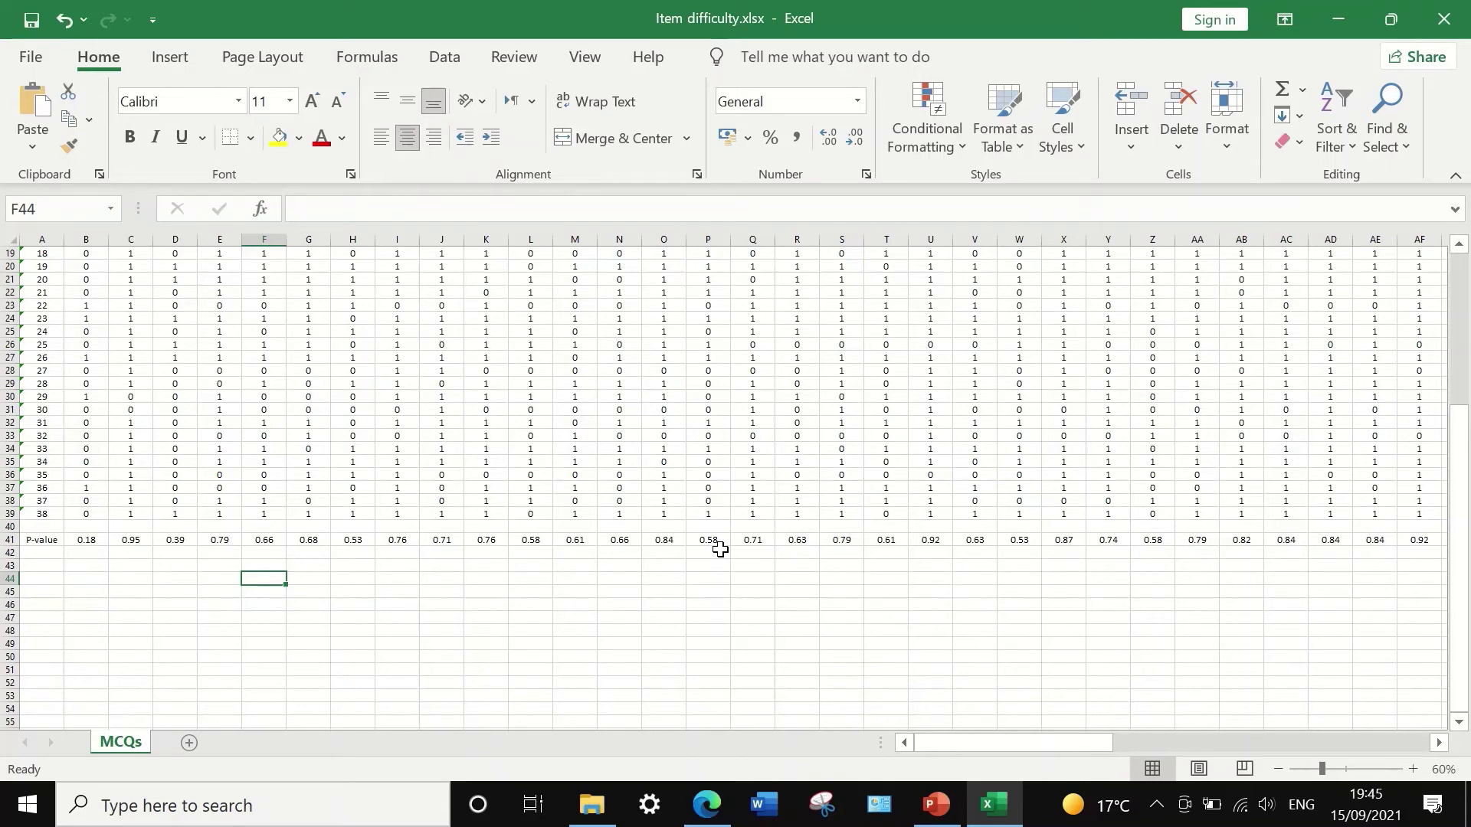
# Create a conditional formatting rule for the whole P-value row 41 that formats only cells with values between .4 and .66
pyautogui.click(12, 540)
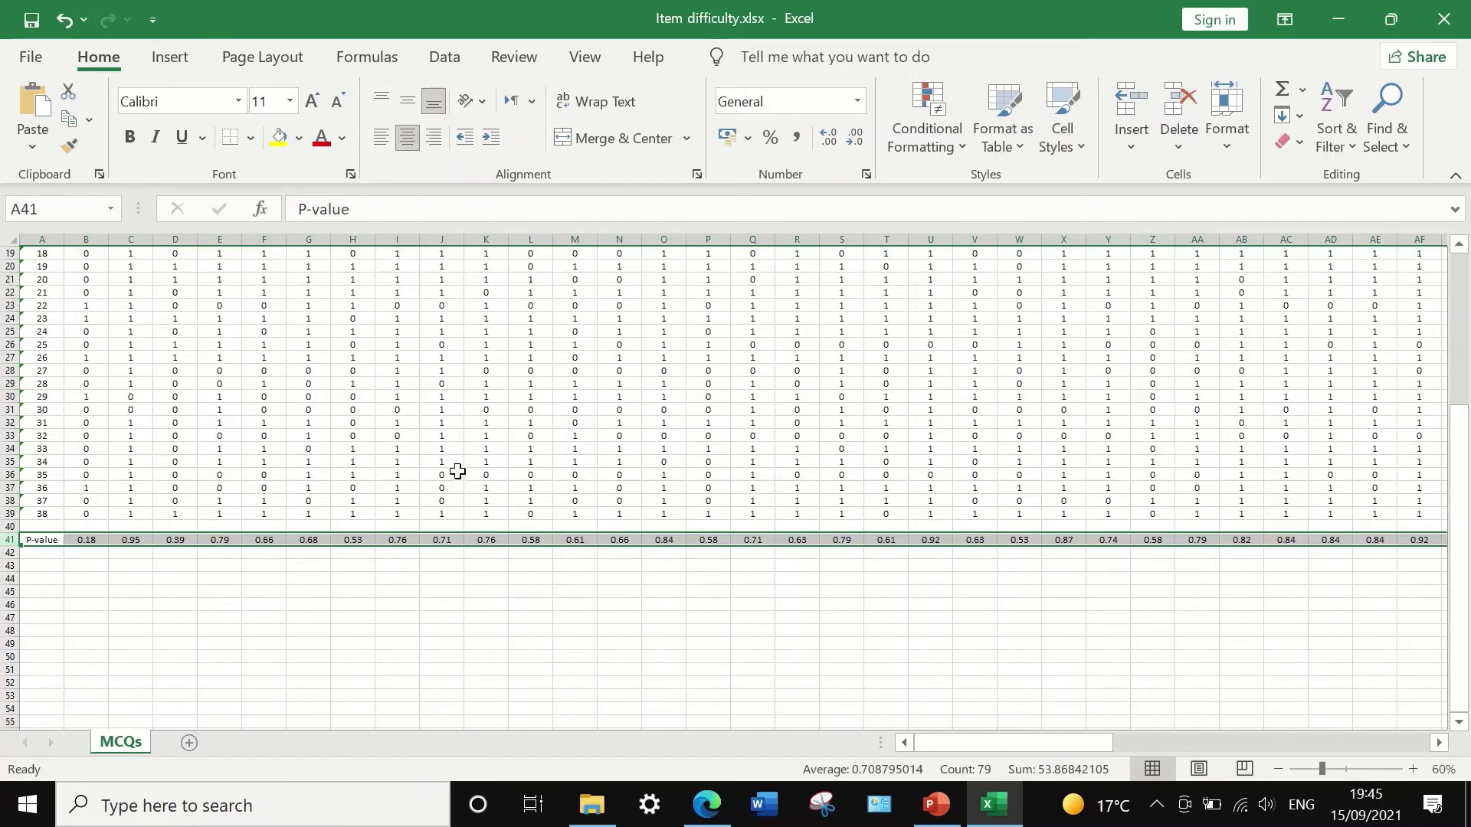
pyautogui.moveTo(1073, 742); pyautogui.dragTo(1386, 732)
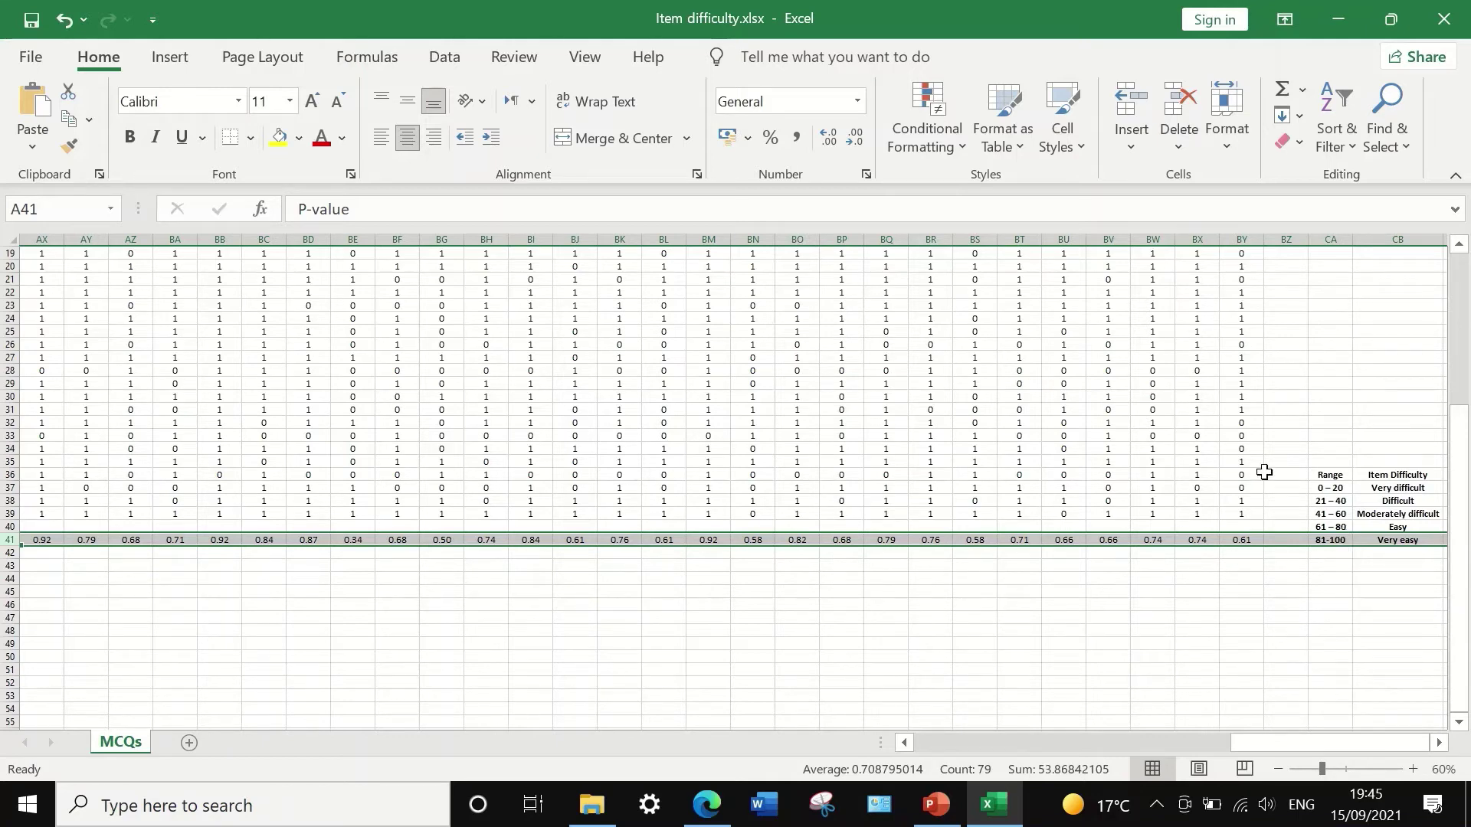
pyautogui.moveTo(1322, 747); pyautogui.dragTo(1005, 747)
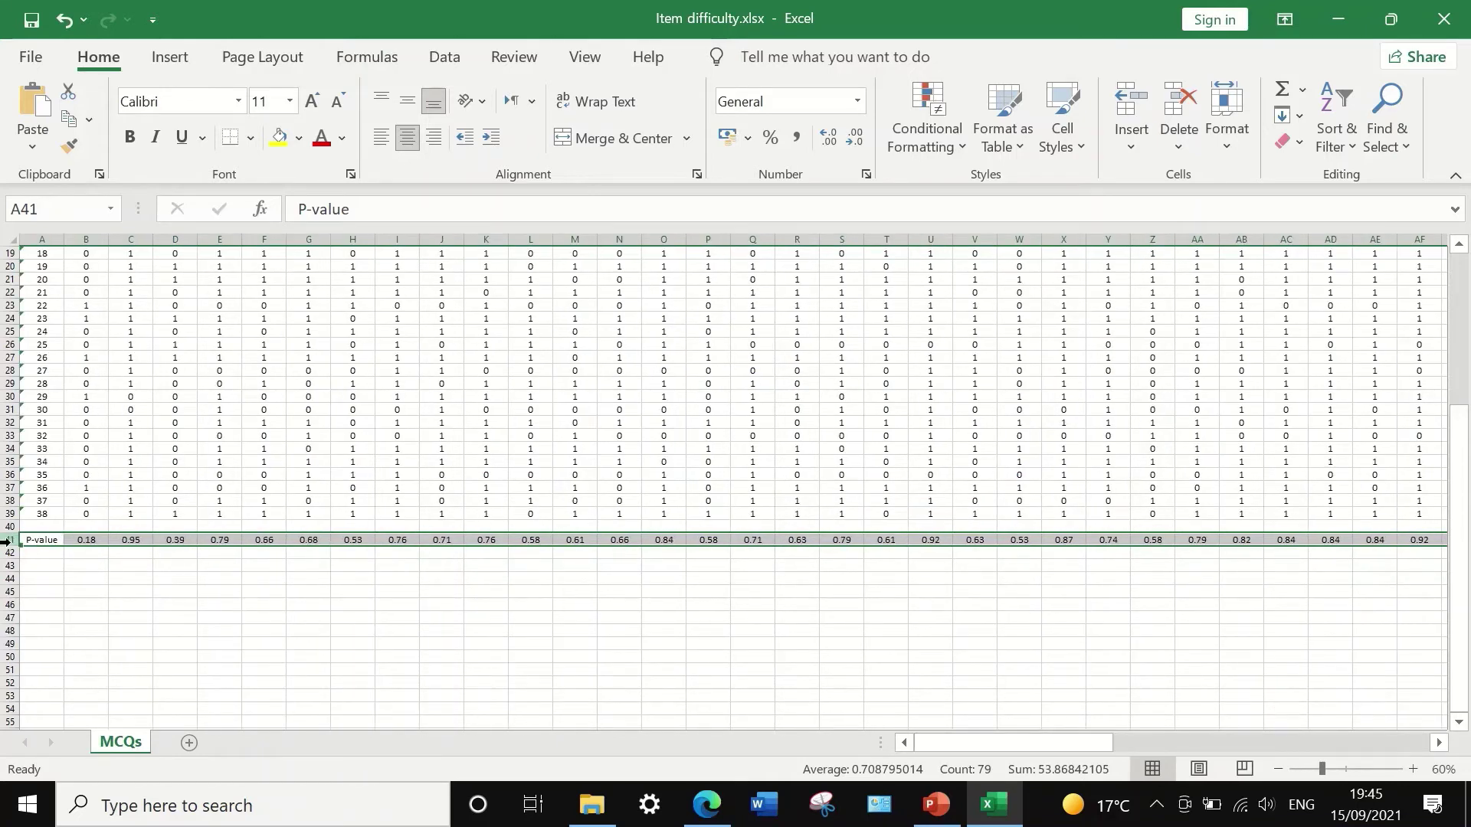
pyautogui.moveTo(664, 24)
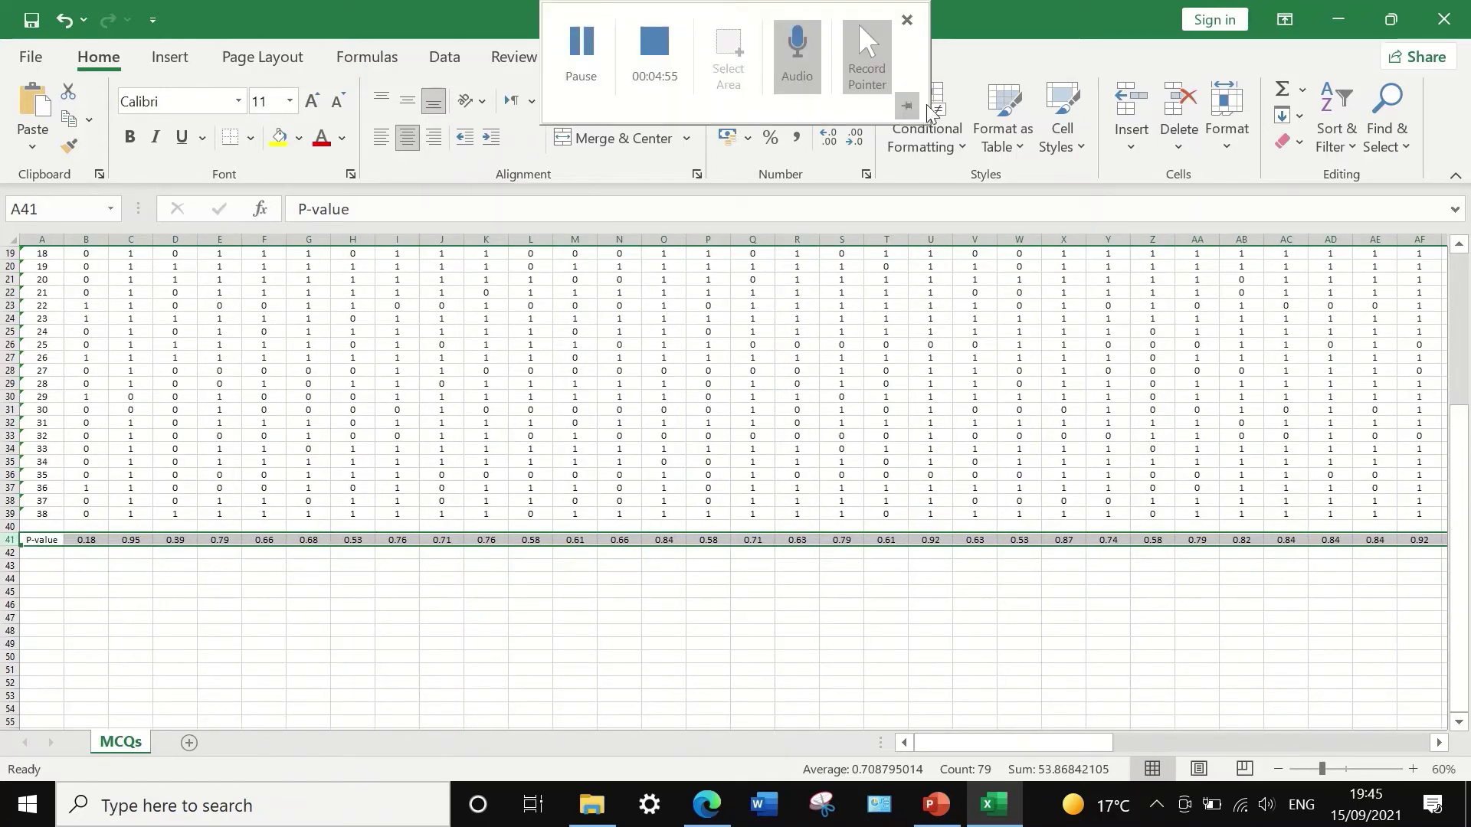
pyautogui.click(931, 145)
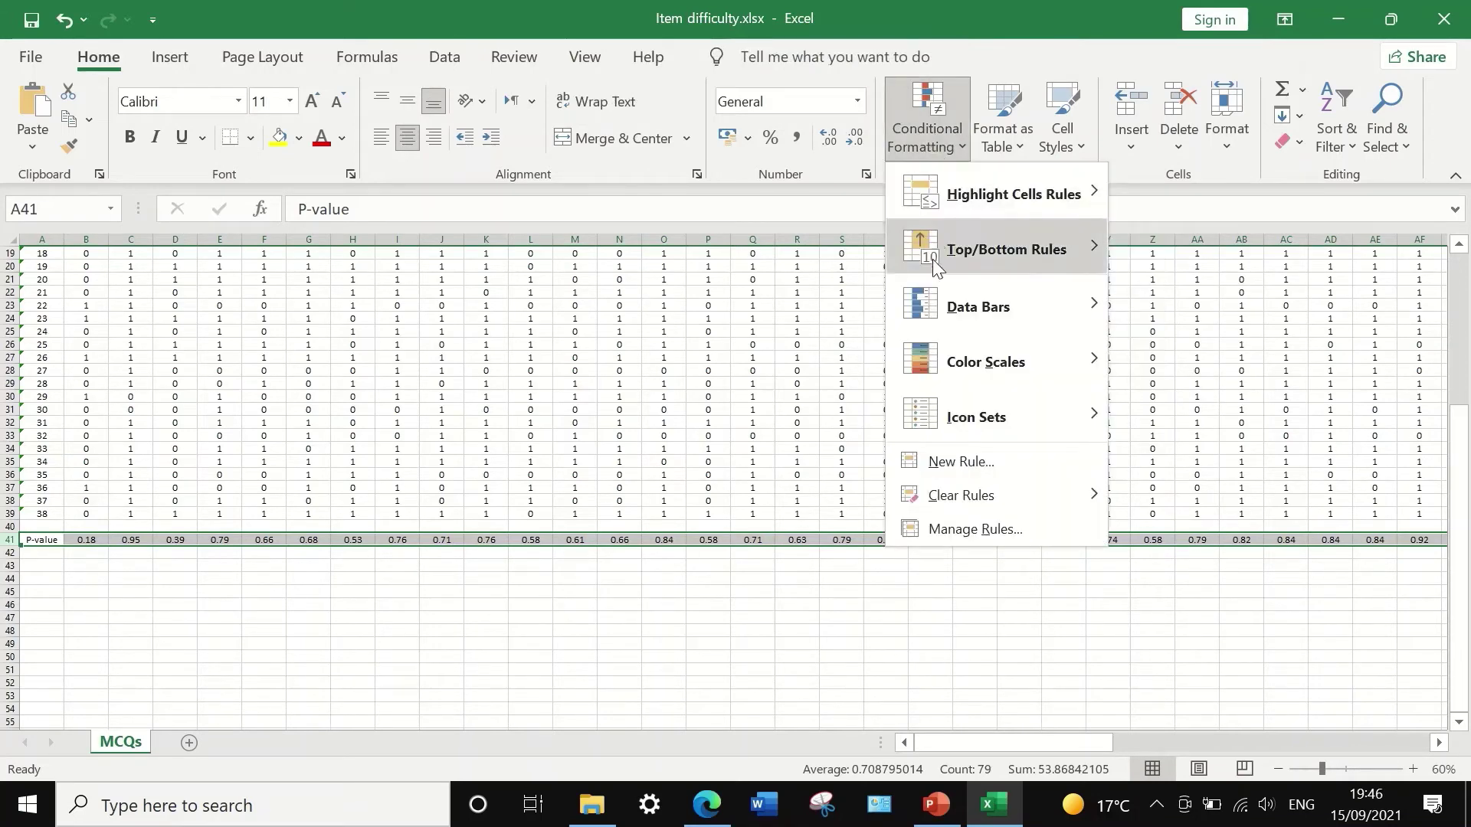
pyautogui.click(976, 462)
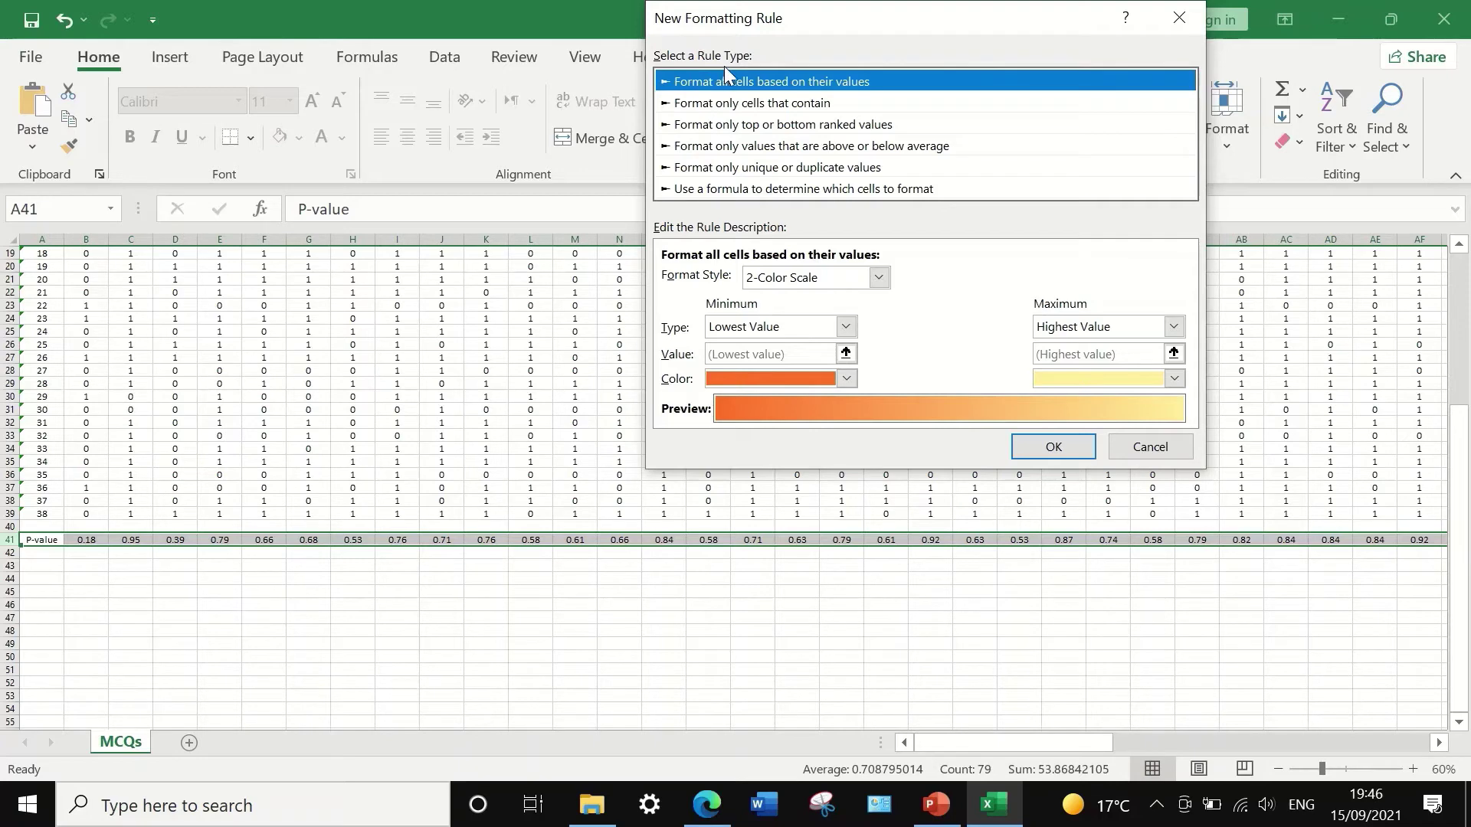
pyautogui.click(726, 108)
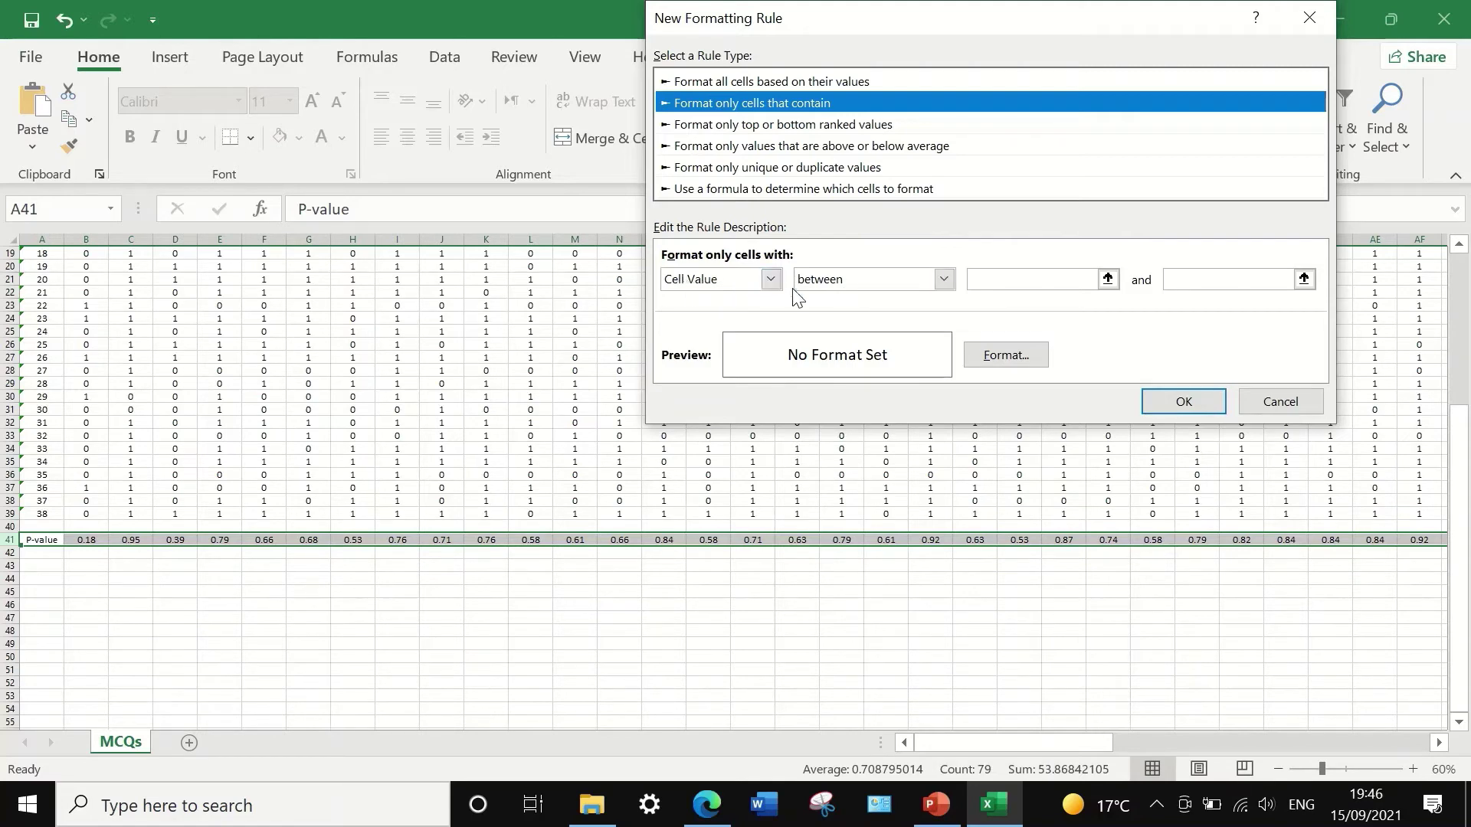
pyautogui.click(1007, 280)
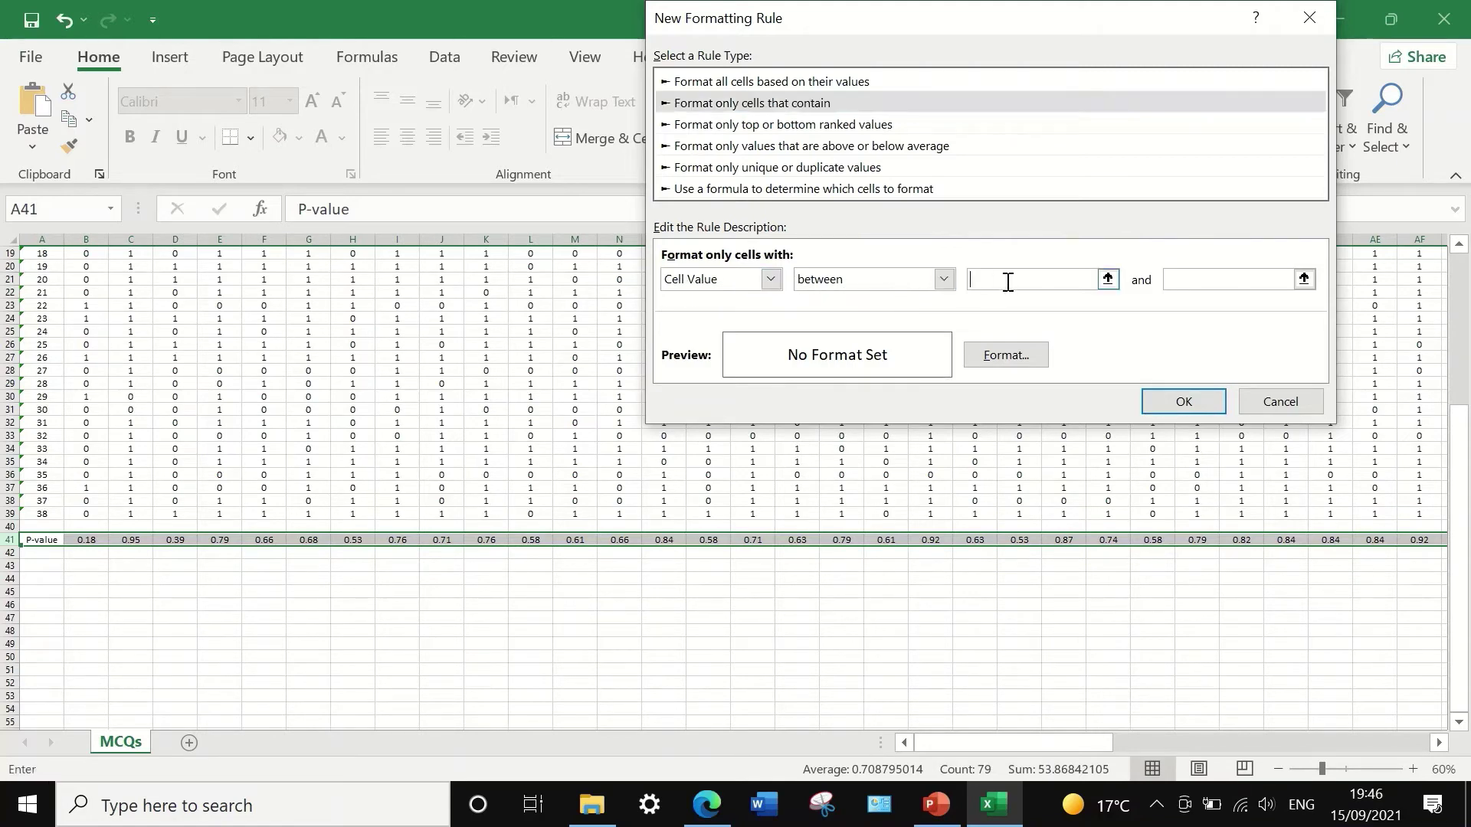
pyautogui.write('.')
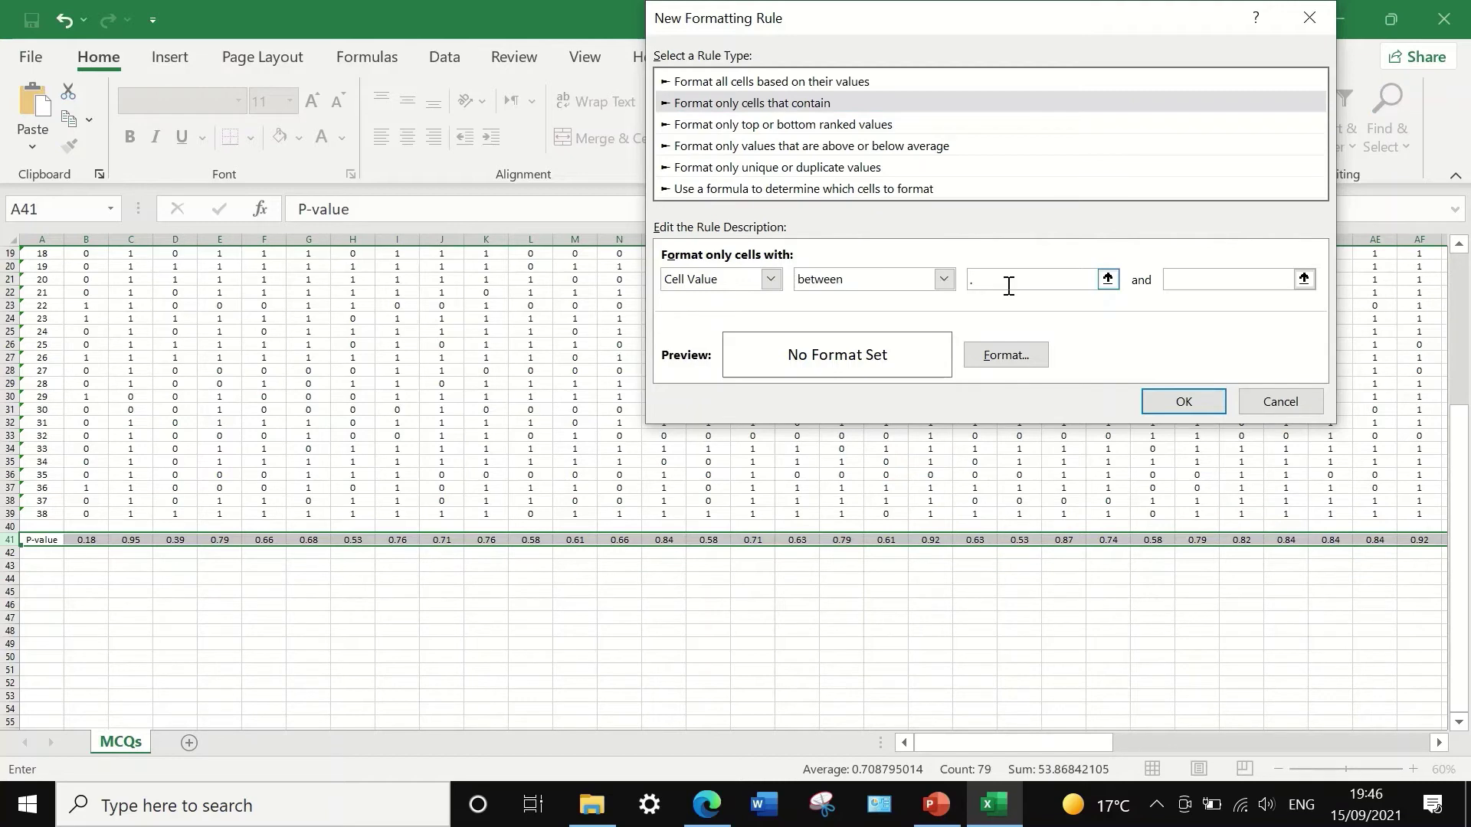
pyautogui.write('4')
pyautogui.click(1195, 278)
pyautogui.write('.66')
# Give the between-.4-and-.66 rule a green fill and apply it to row 41
pyautogui.moveTo(1067, 19); pyautogui.dragTo(1019, 31)
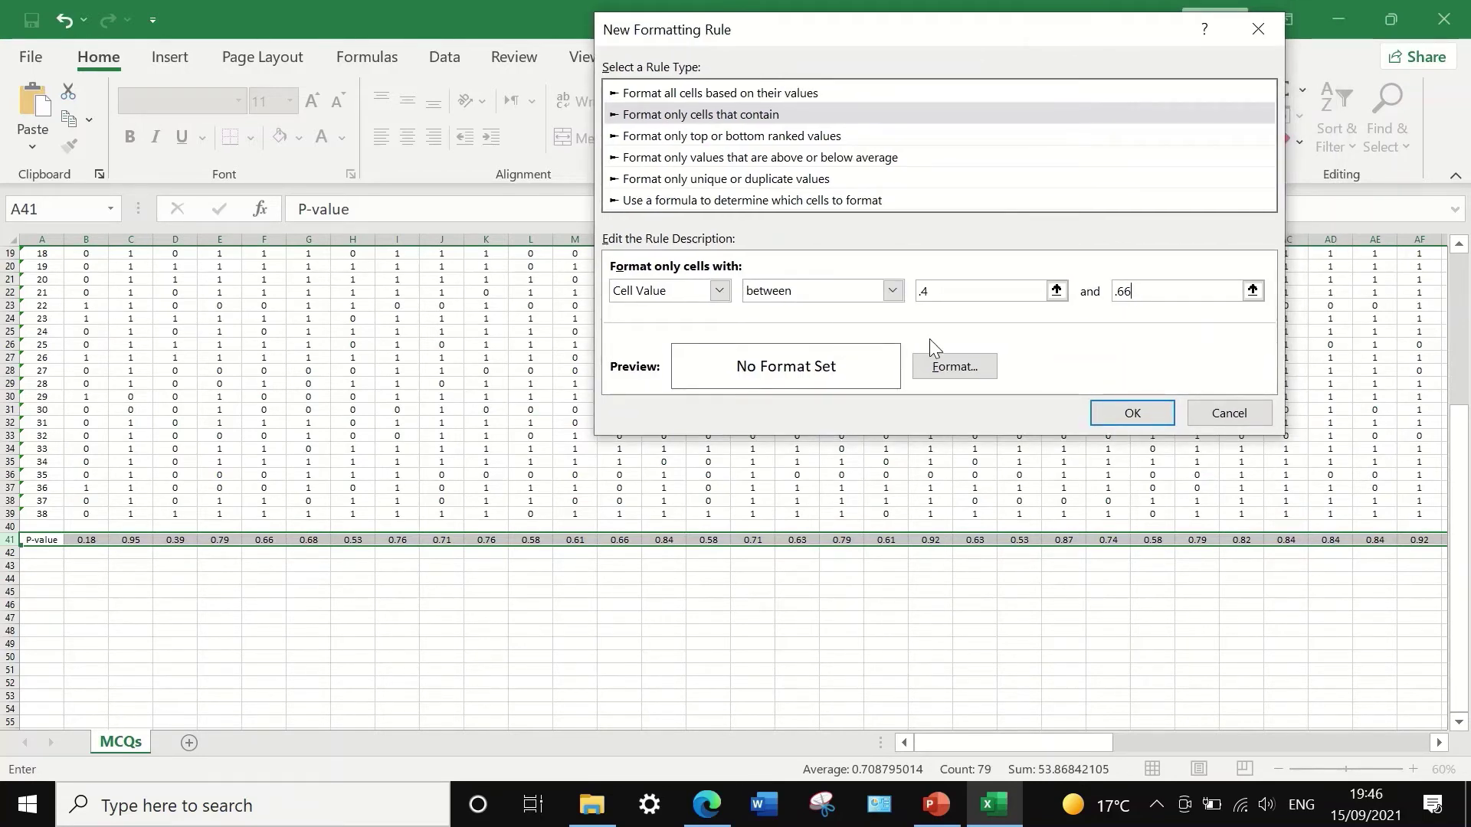
pyautogui.click(950, 375)
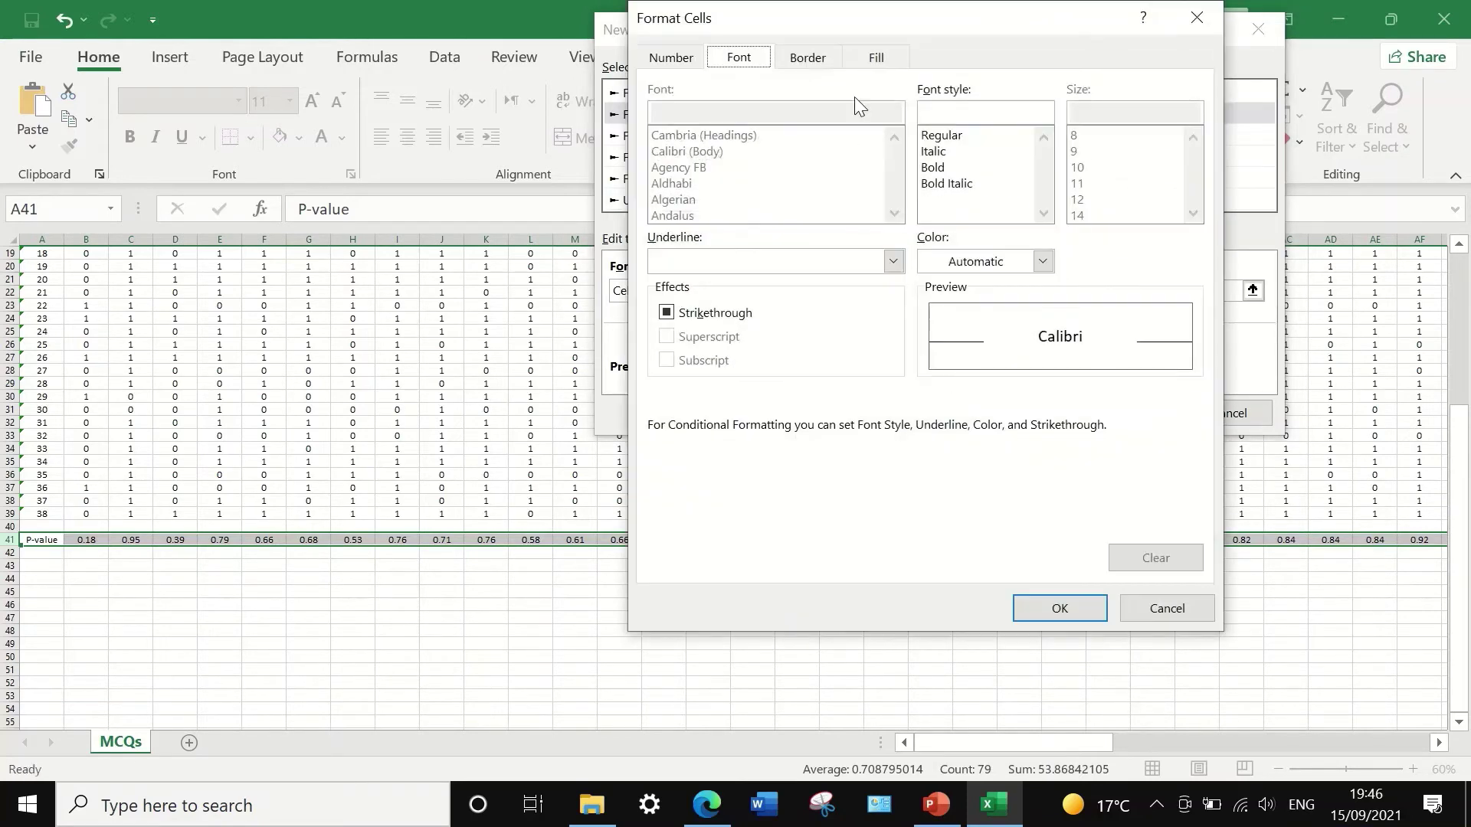
pyautogui.click(873, 58)
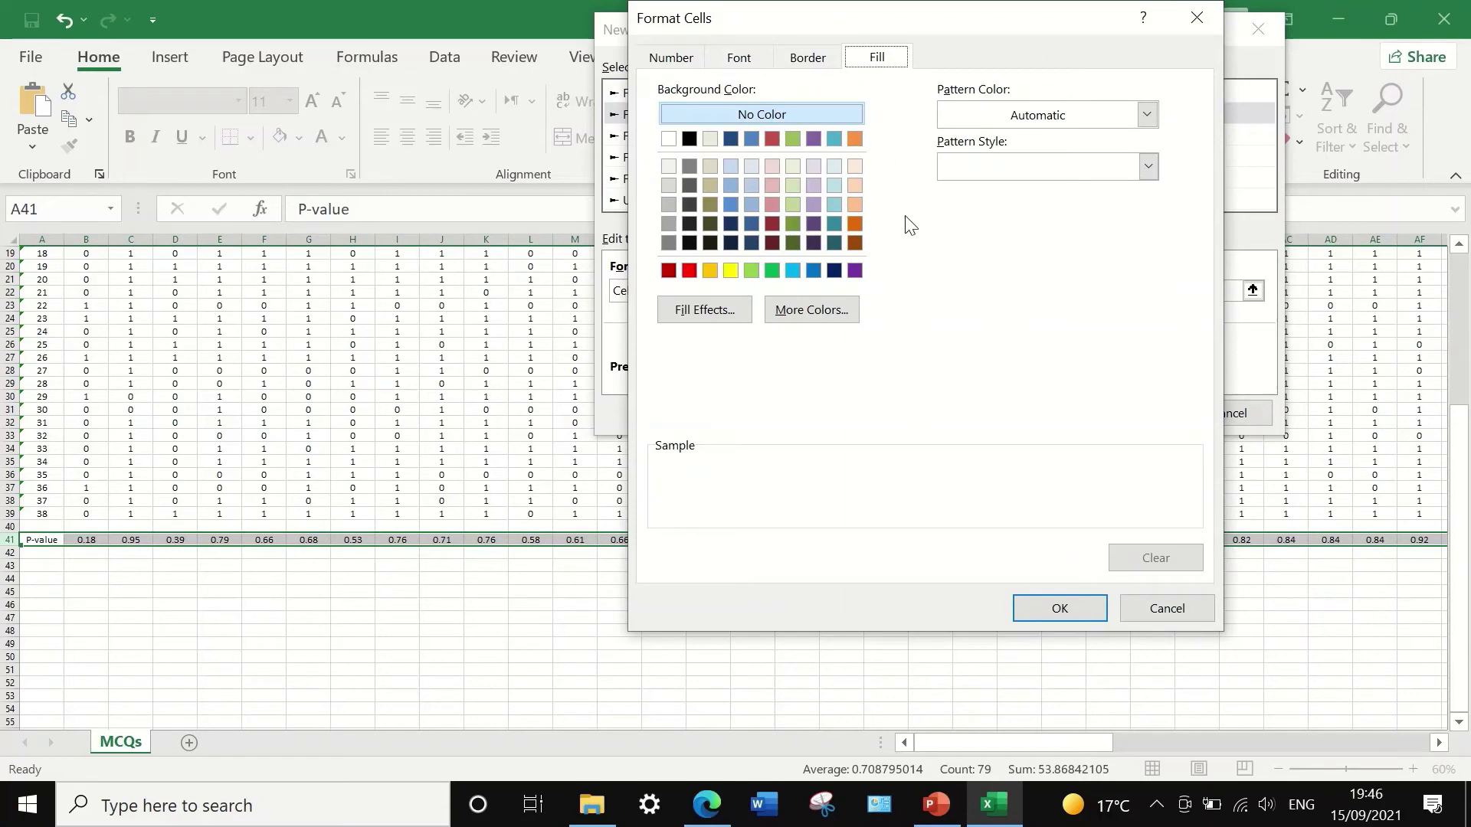
pyautogui.click(774, 272)
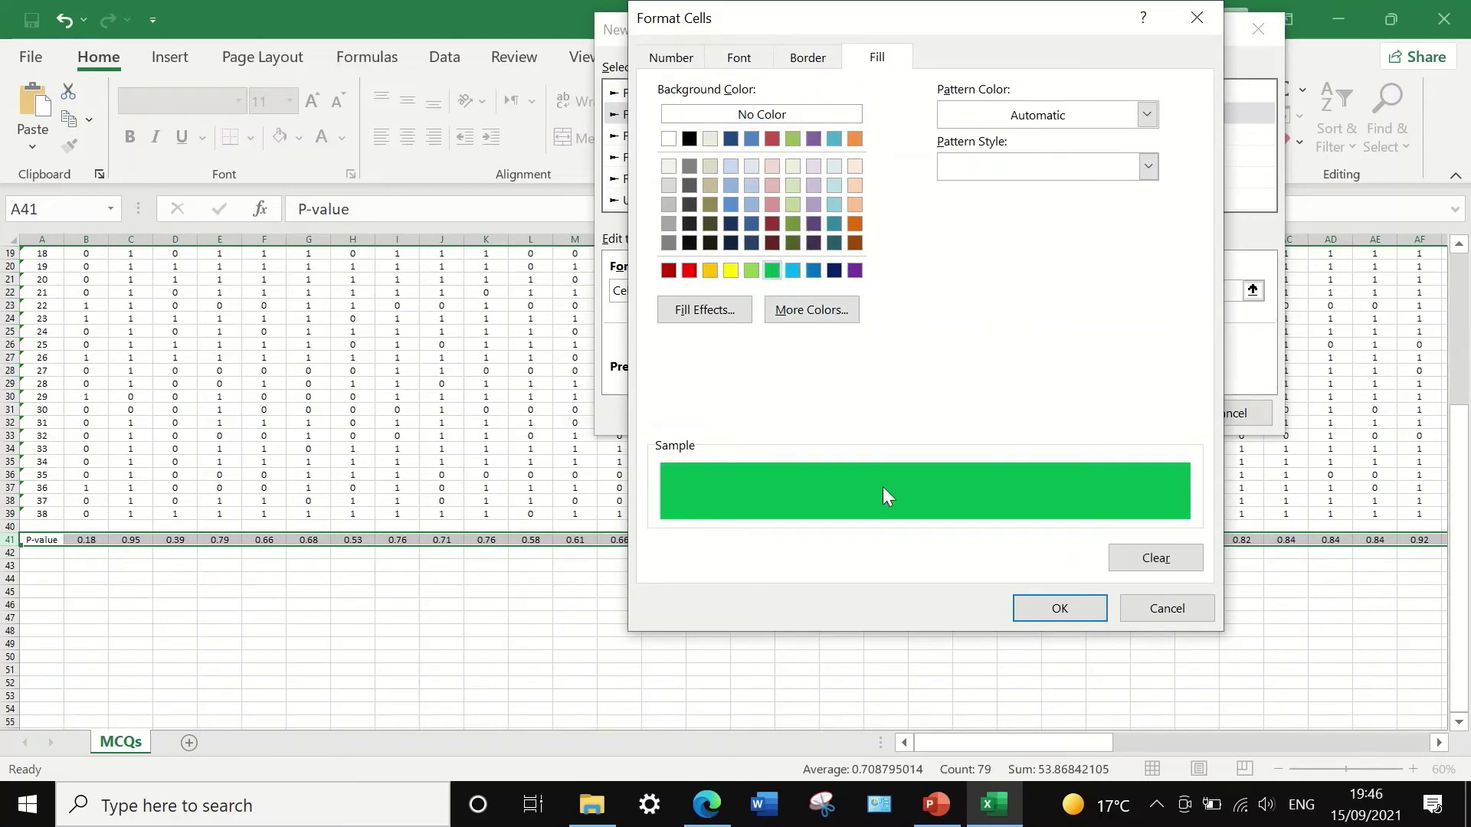
pyautogui.click(1044, 609)
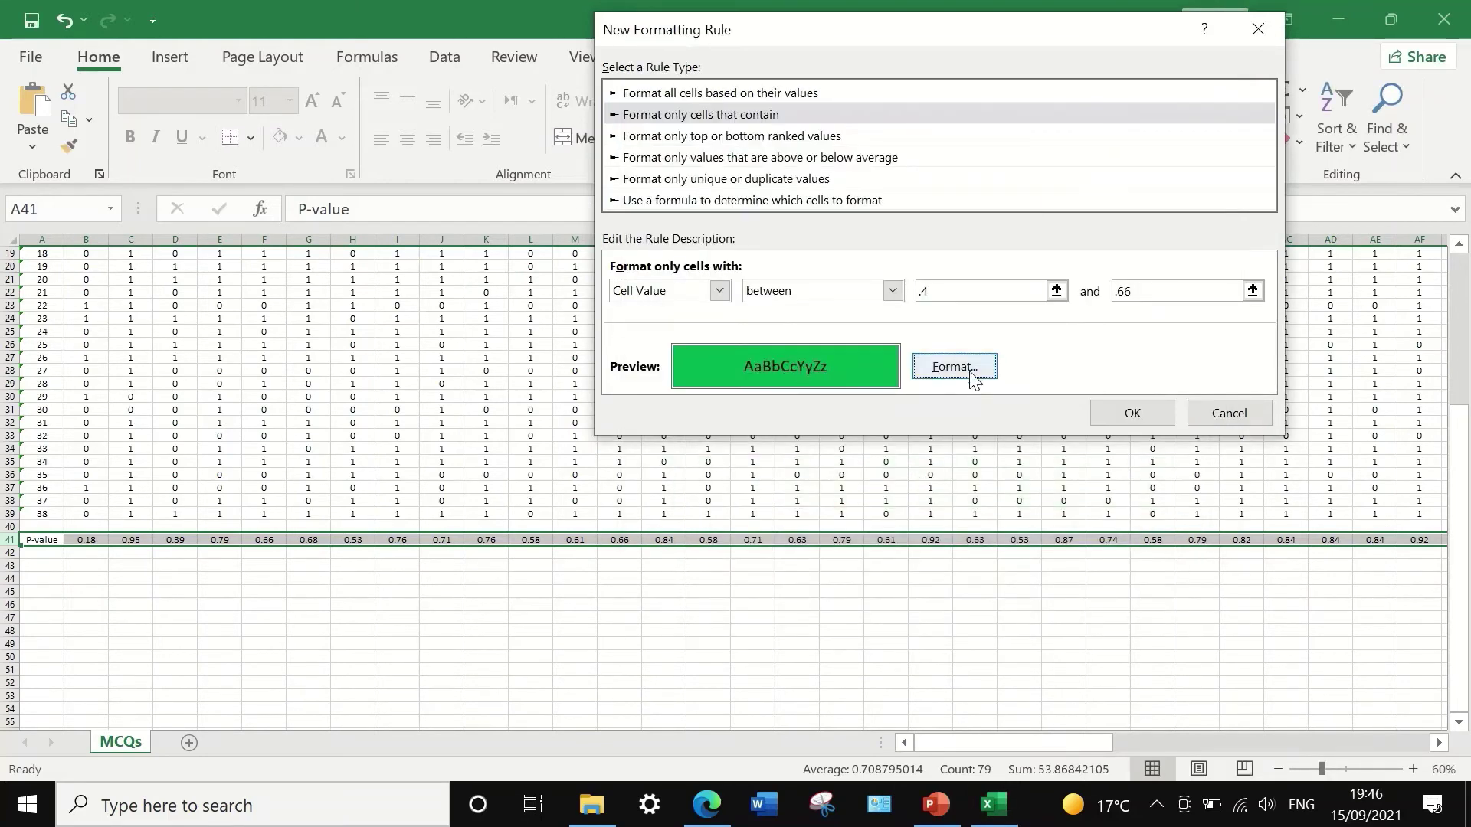
pyautogui.click(1135, 414)
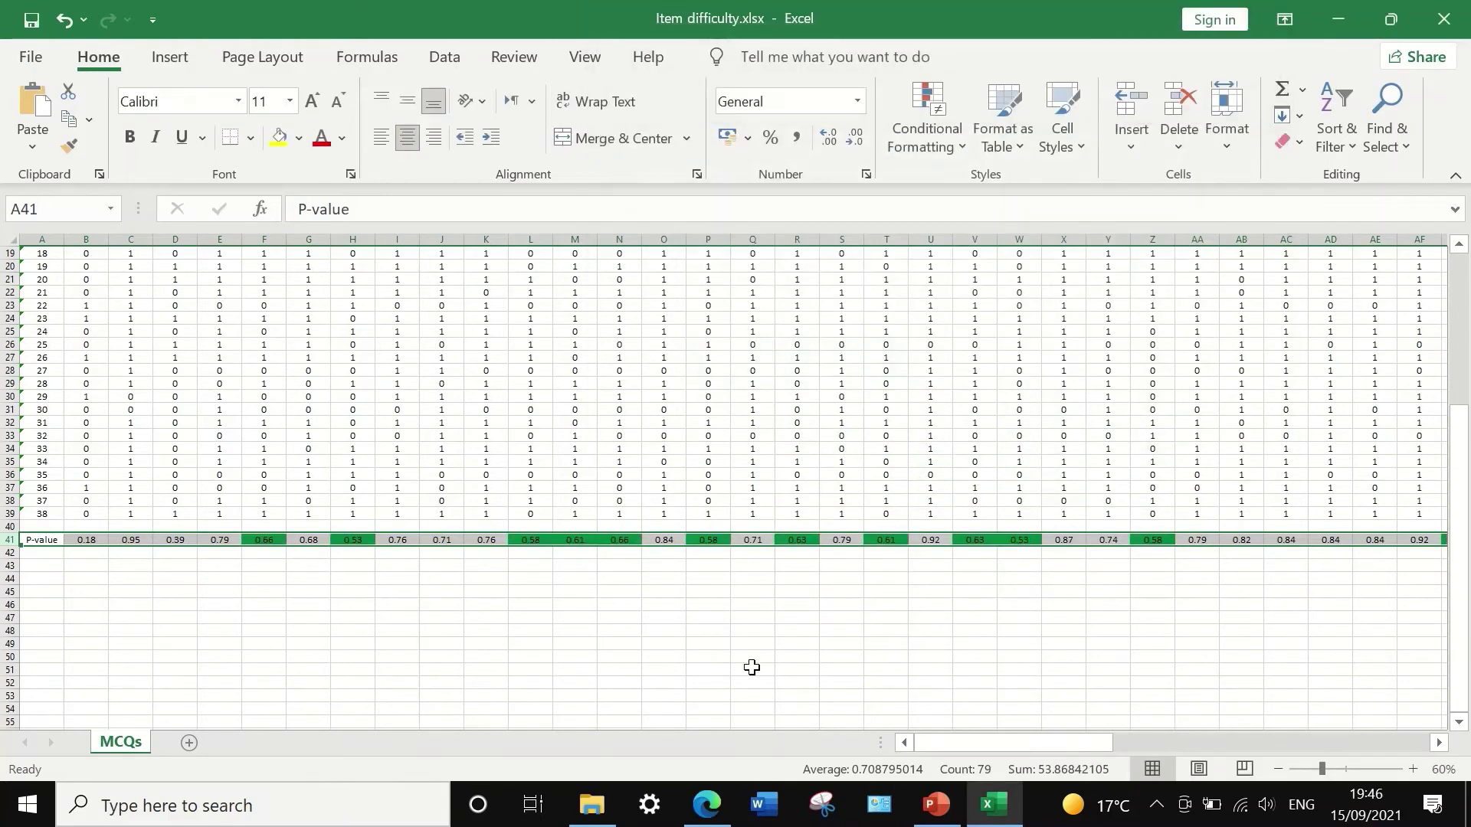
pyautogui.moveTo(895, 653); pyautogui.dragTo(894, 647)
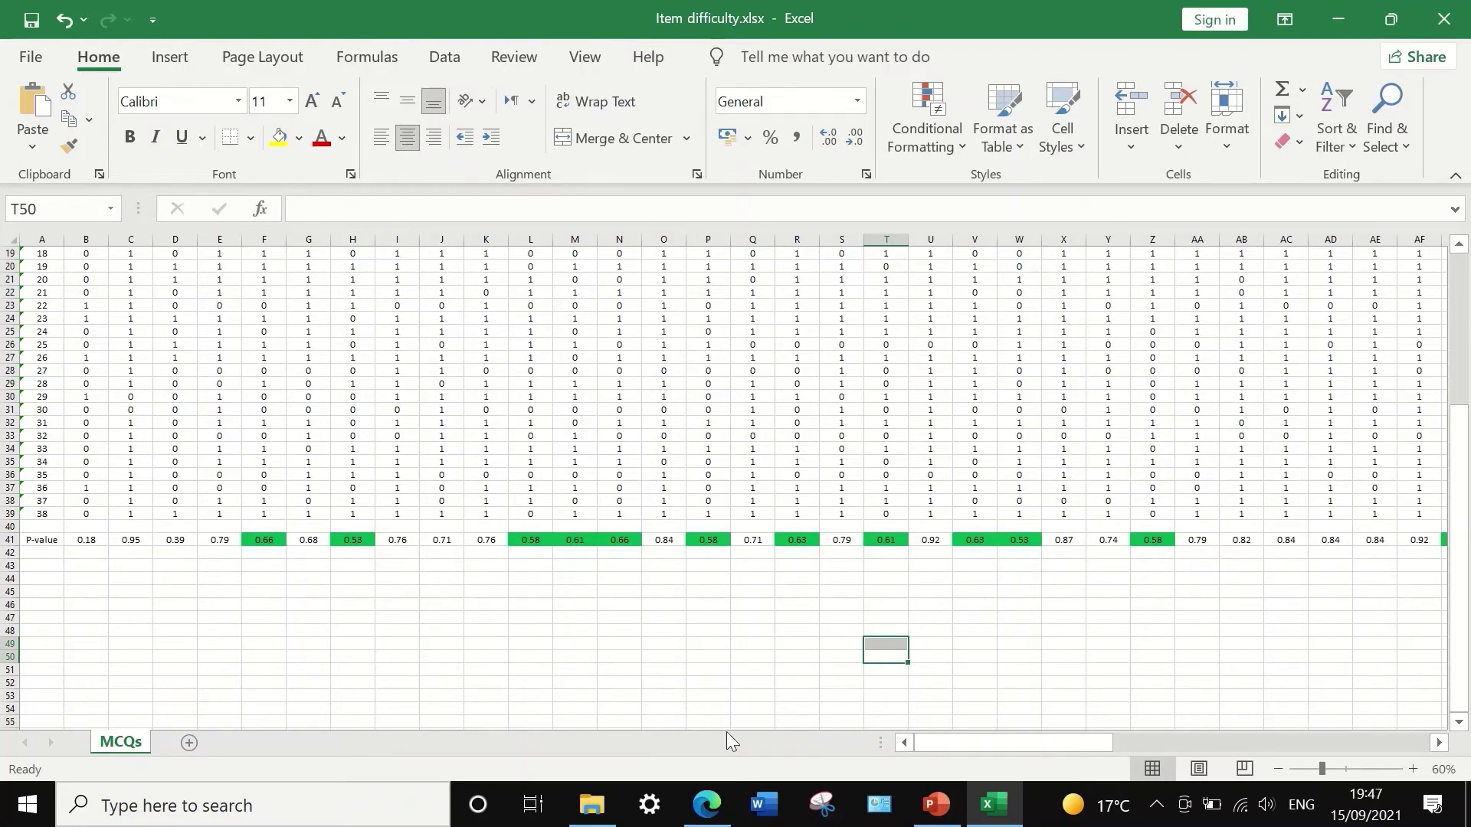
pyautogui.moveTo(1013, 738); pyautogui.dragTo(794, 699)
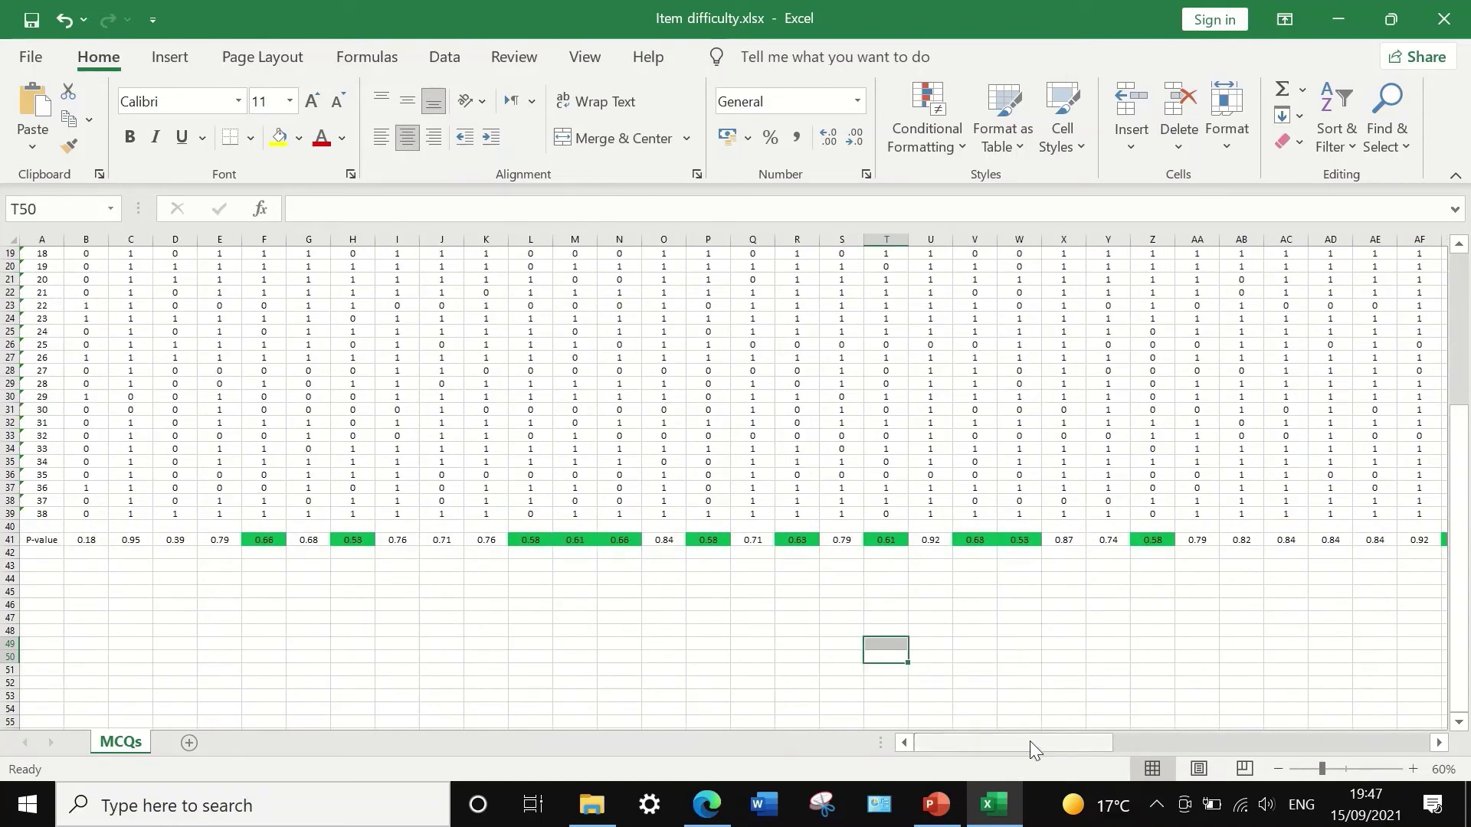
# Create a second conditional formatting rule for row 41 that formats only cells with values not between .4 and .66
pyautogui.click(6, 540)
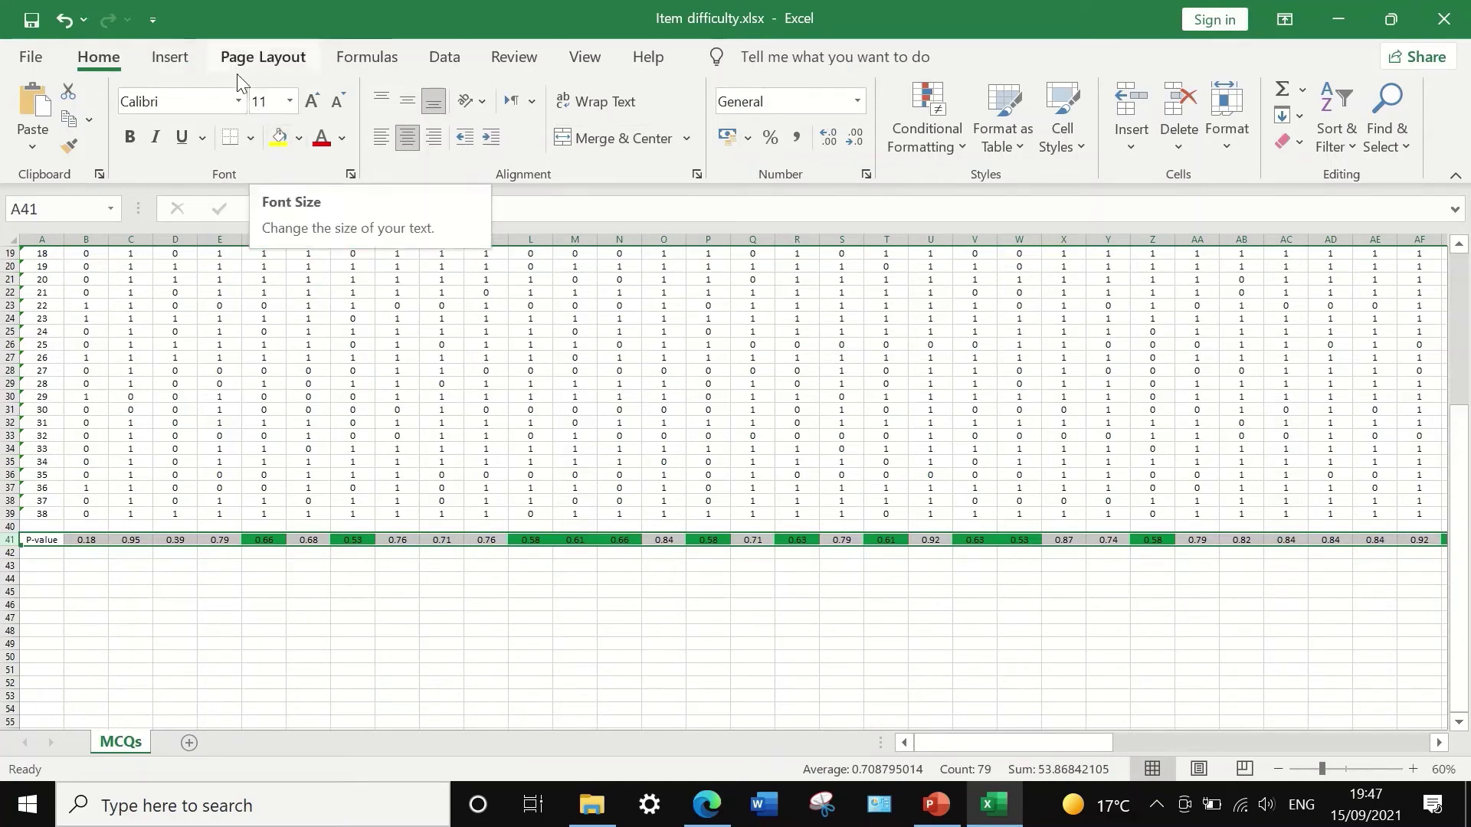
pyautogui.click(934, 148)
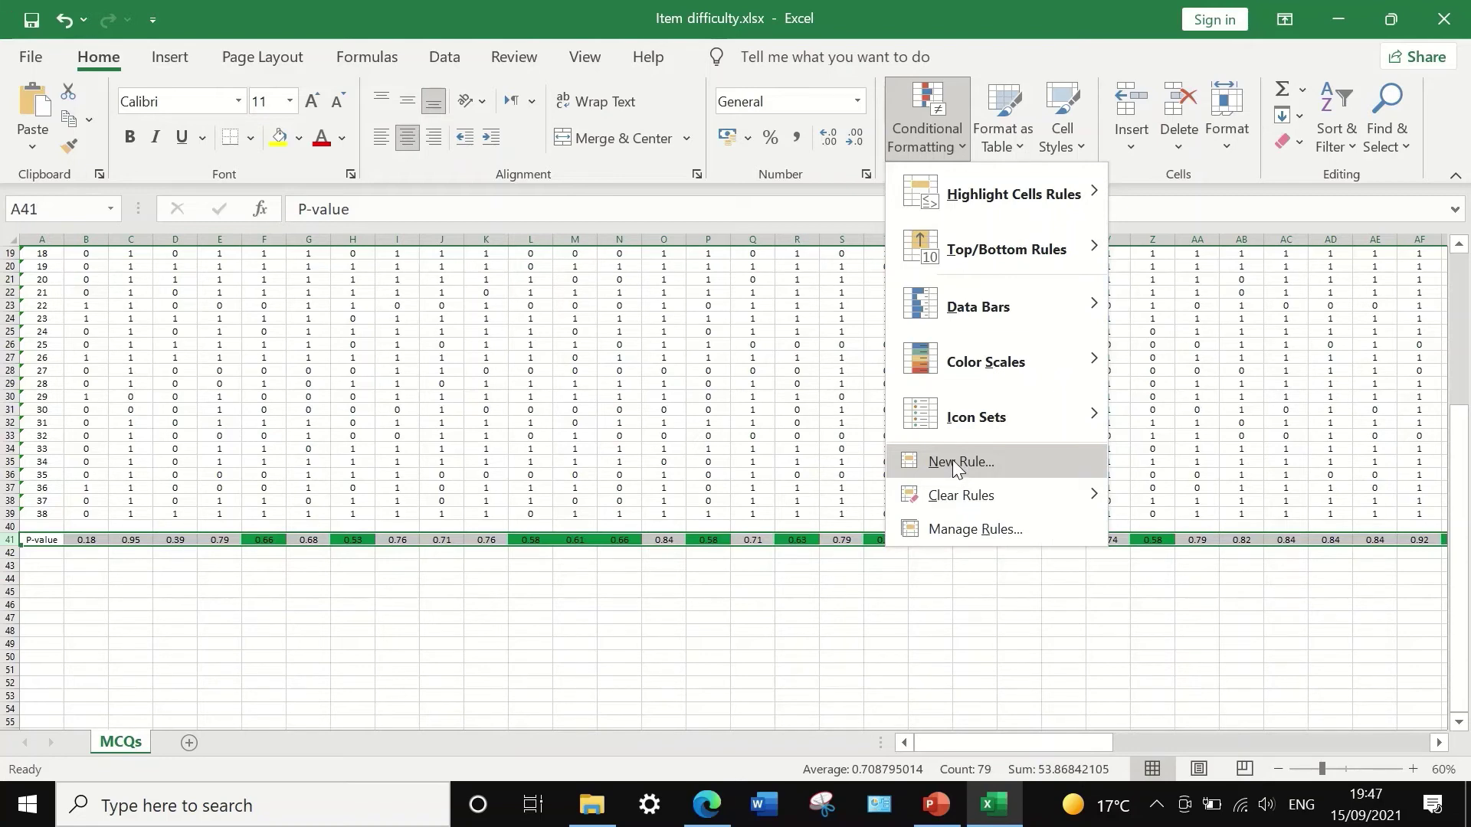
pyautogui.click(953, 460)
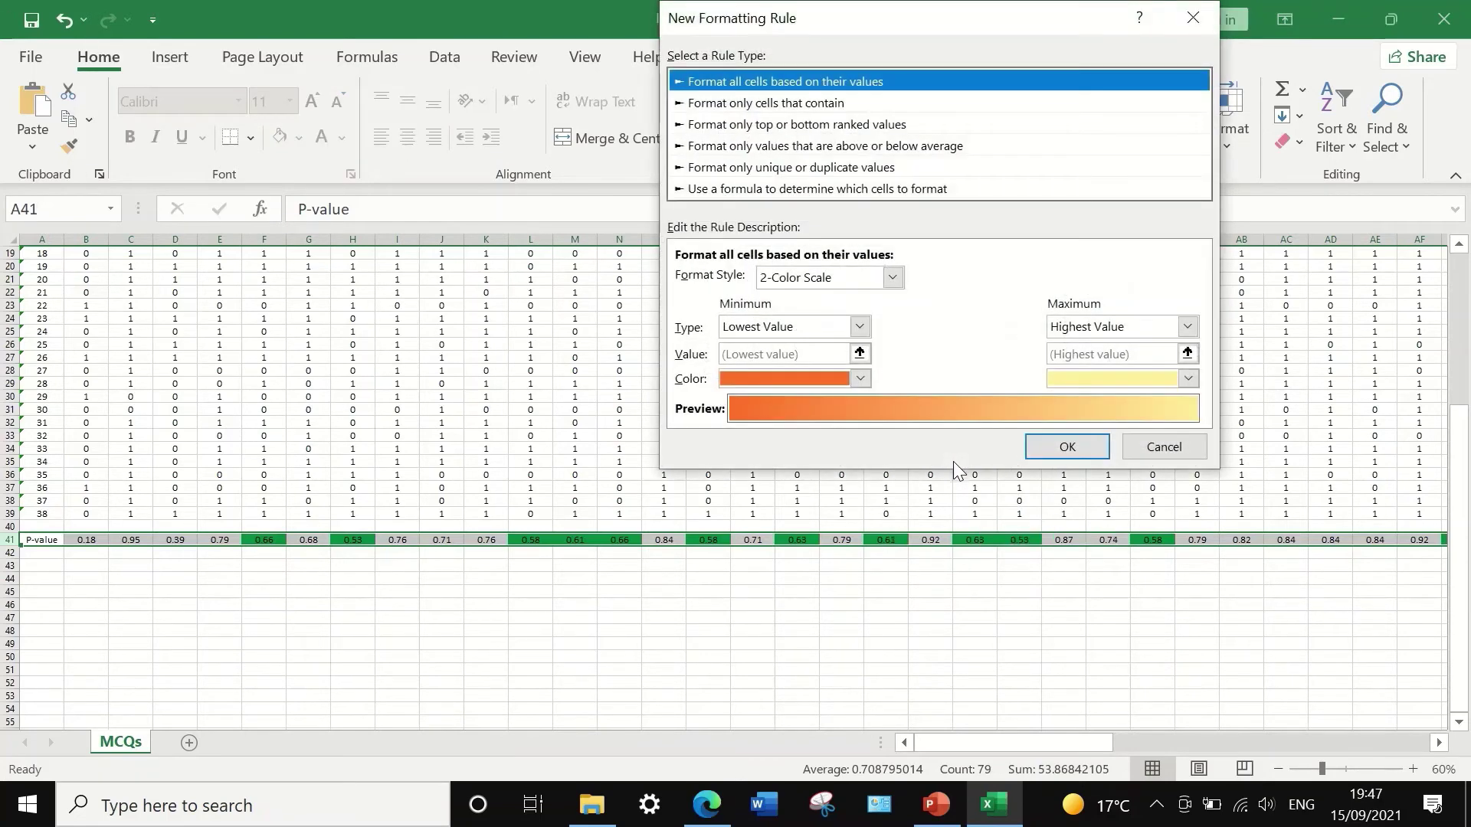
pyautogui.click(742, 103)
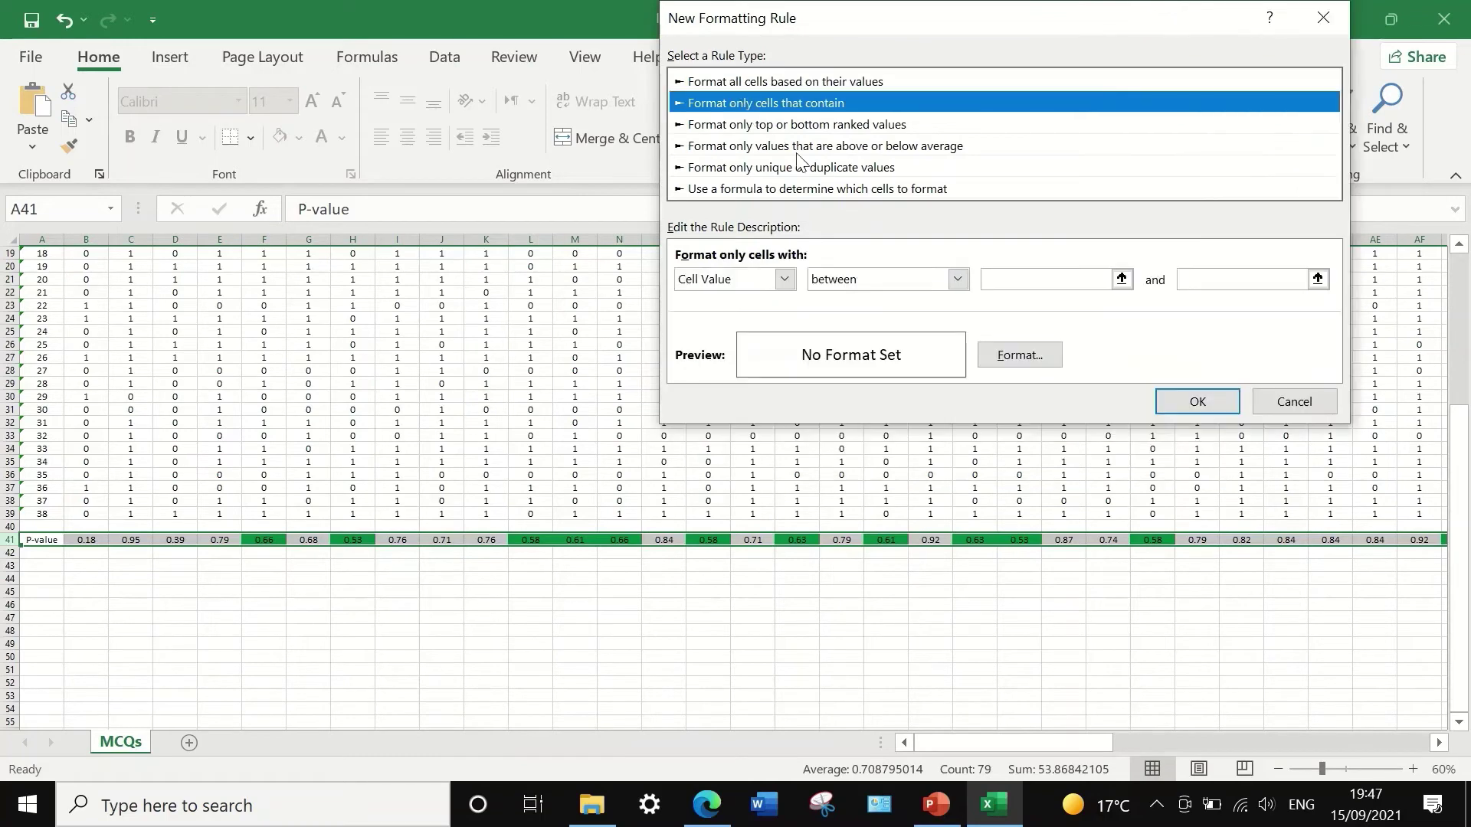
pyautogui.click(928, 284)
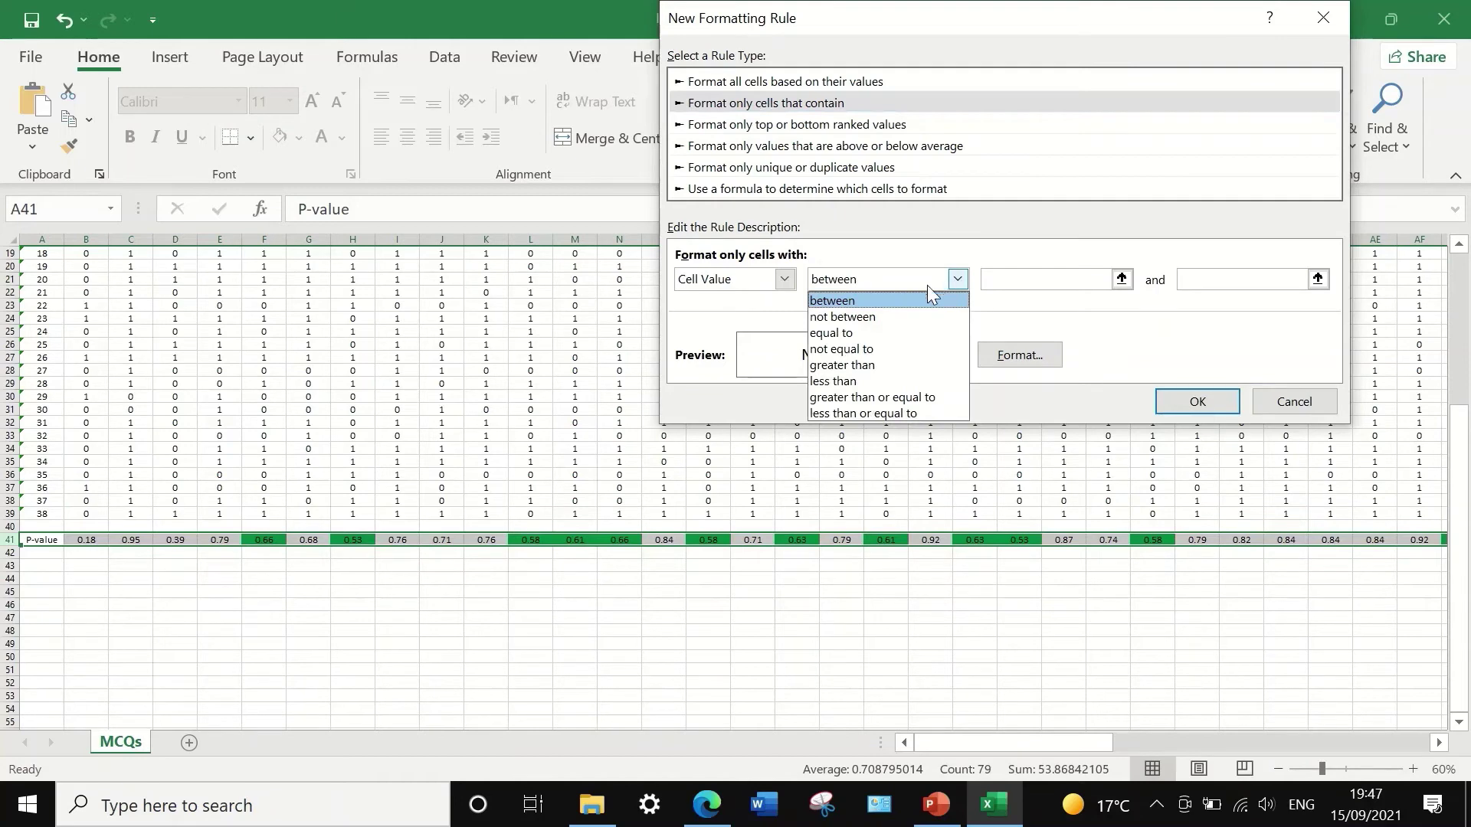
pyautogui.click(897, 315)
pyautogui.click(1021, 277)
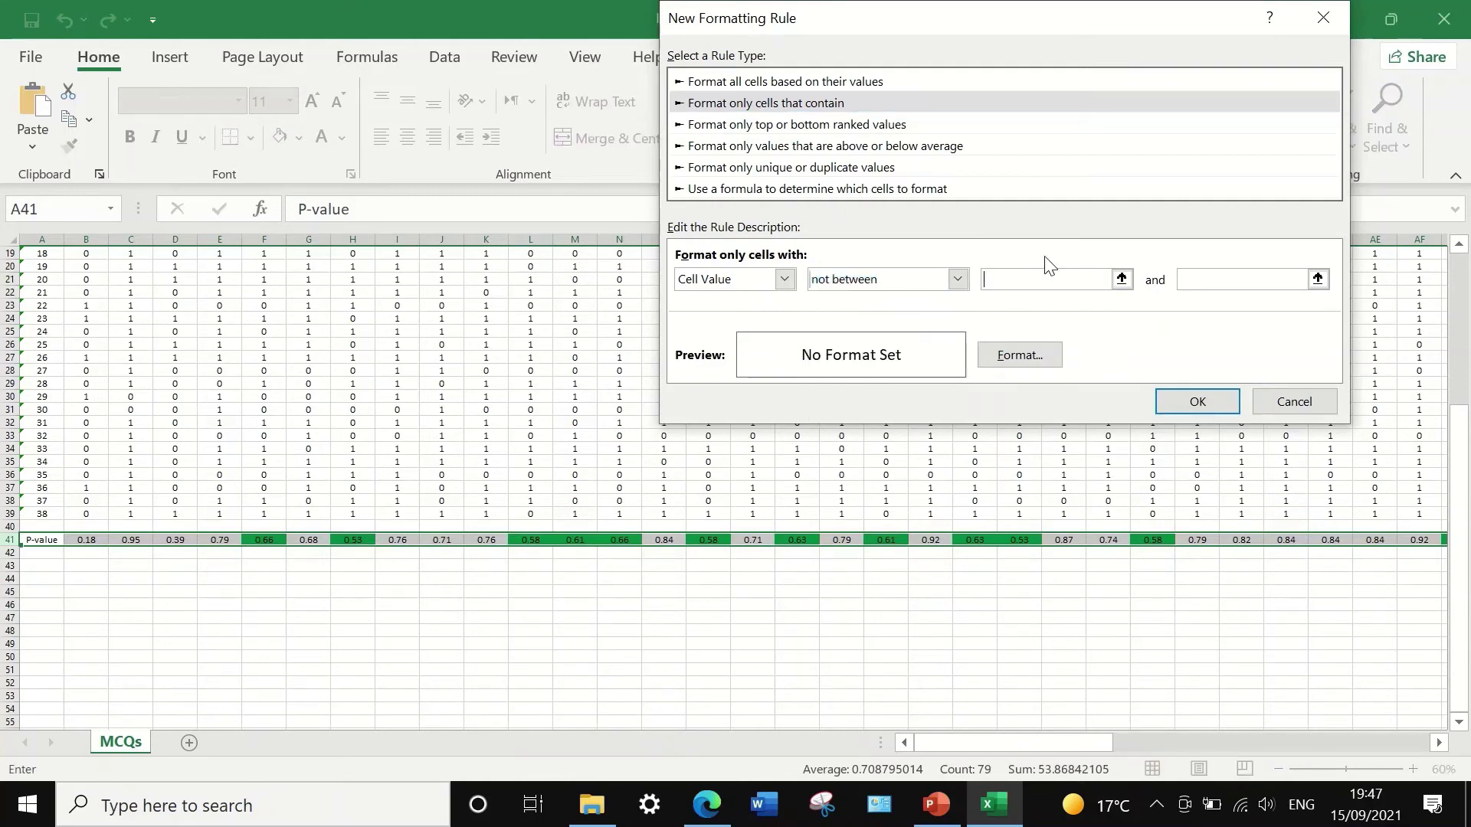
pyautogui.click(1237, 284)
pyautogui.write('.66')
# Give the not-between rule a red fill and apply it to the P-value row
pyautogui.click(1020, 355)
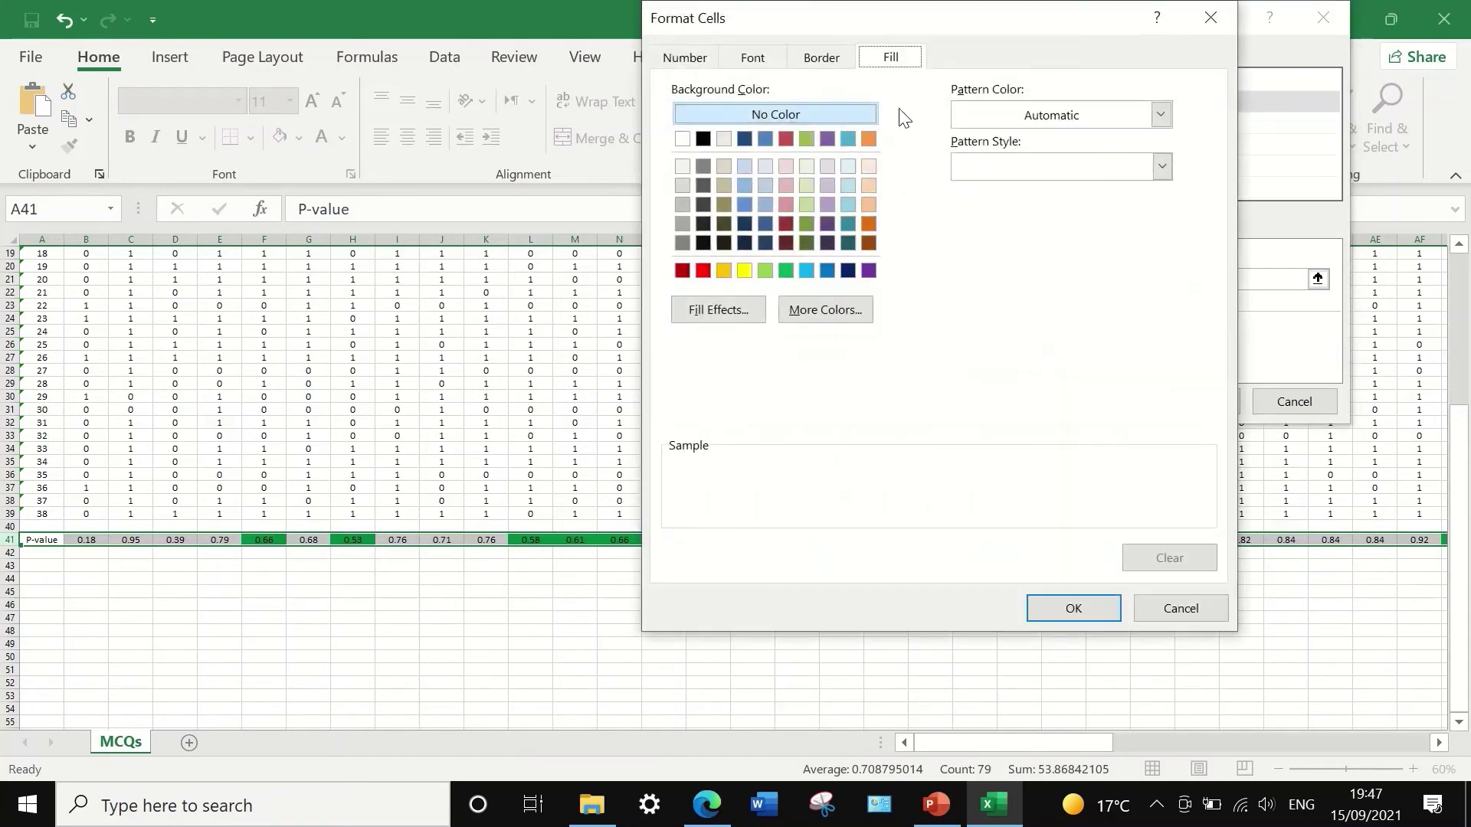
pyautogui.click(703, 271)
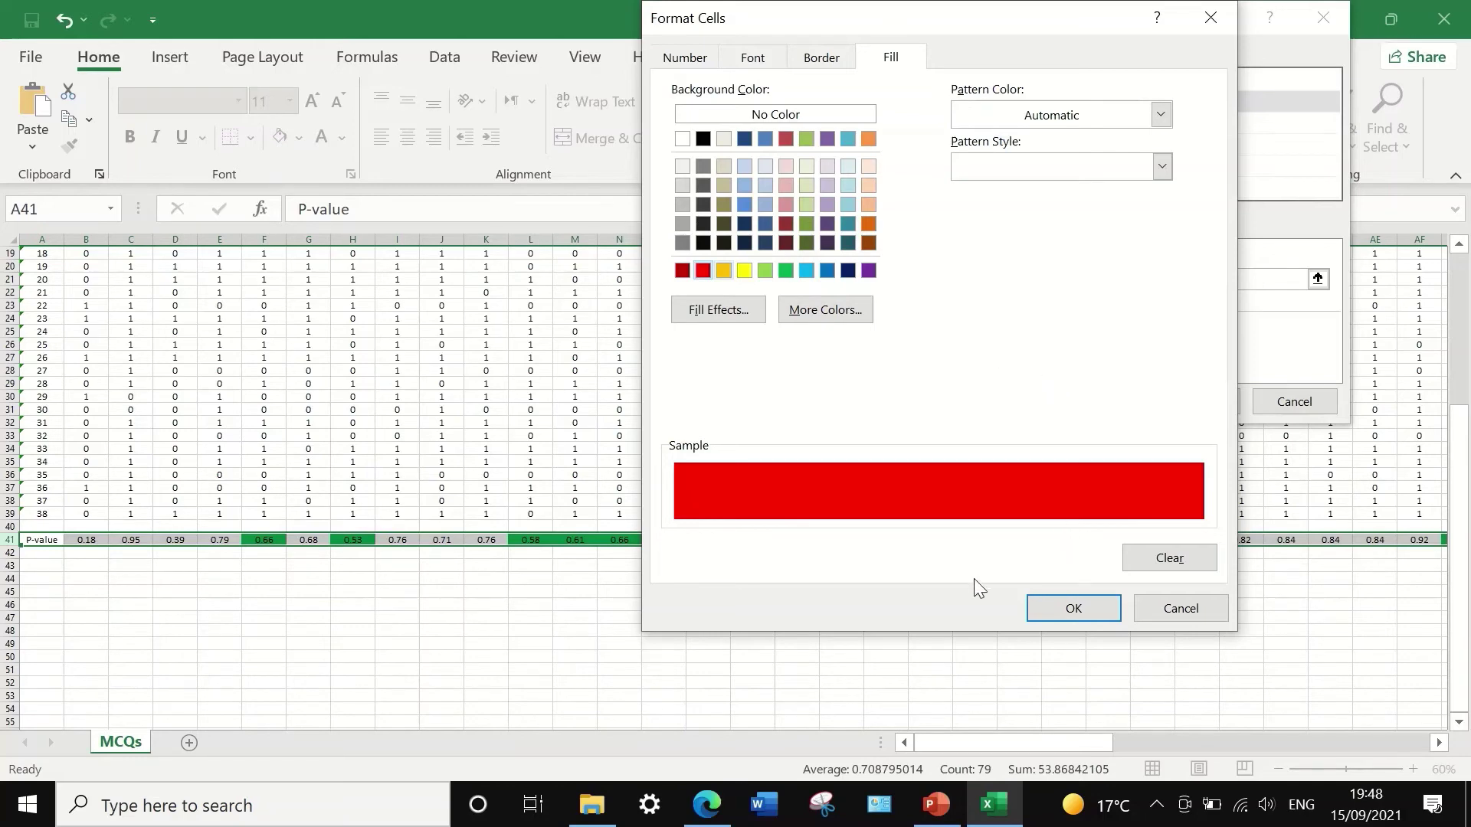
pyautogui.click(1070, 613)
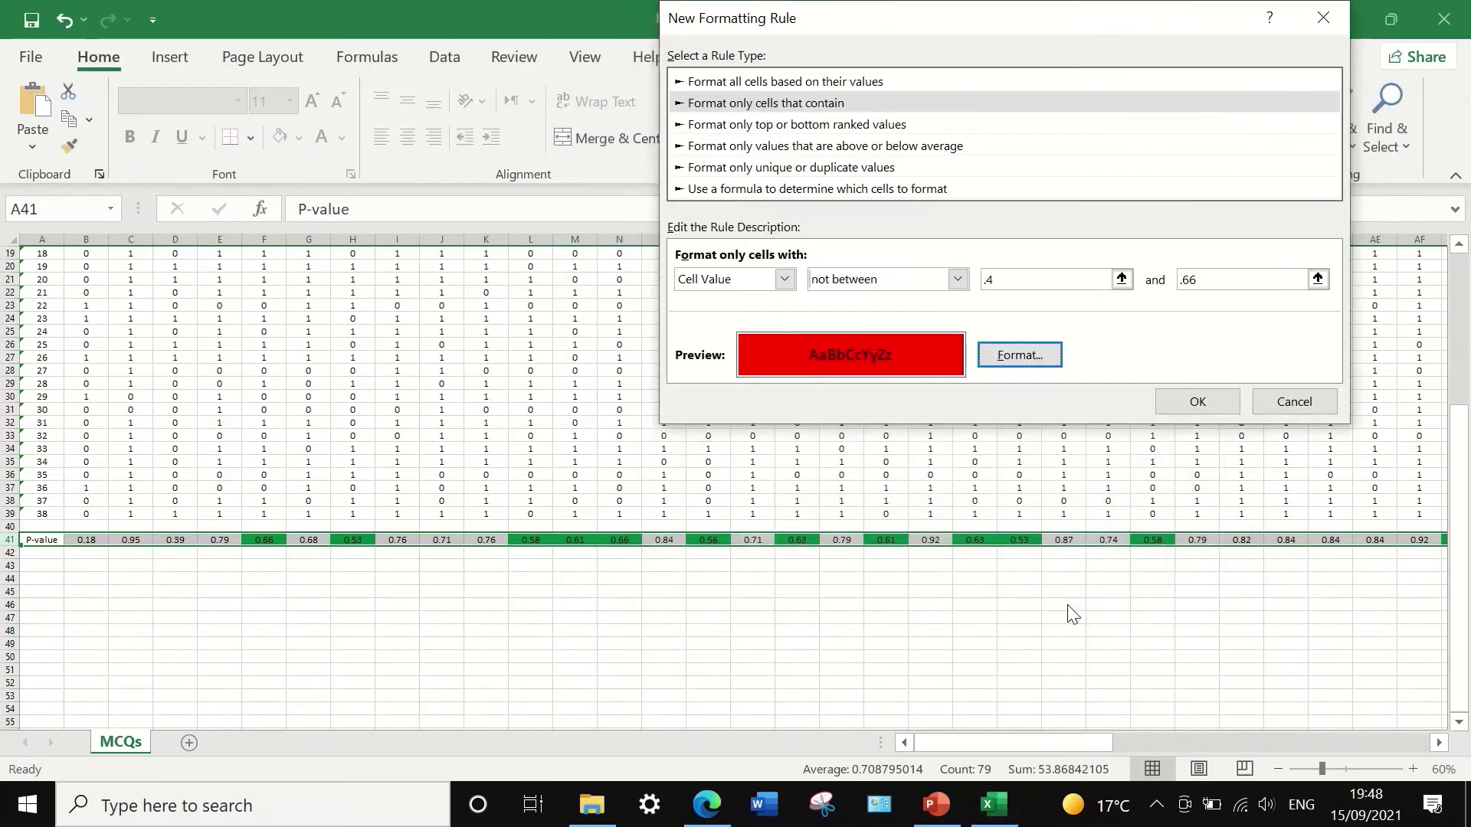
pyautogui.click(1198, 401)
pyautogui.click(675, 617)
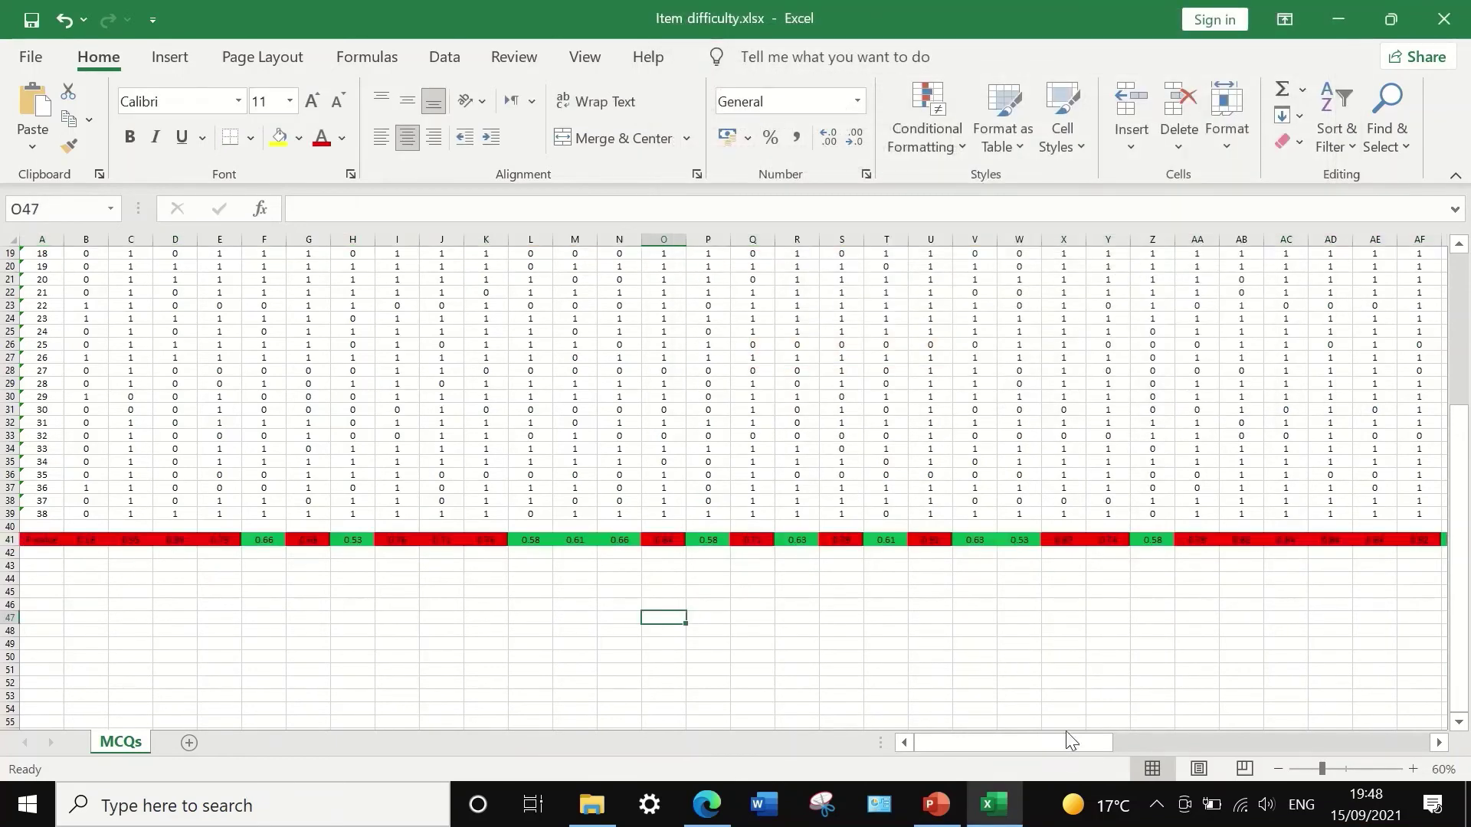
pyautogui.click(95, 575)
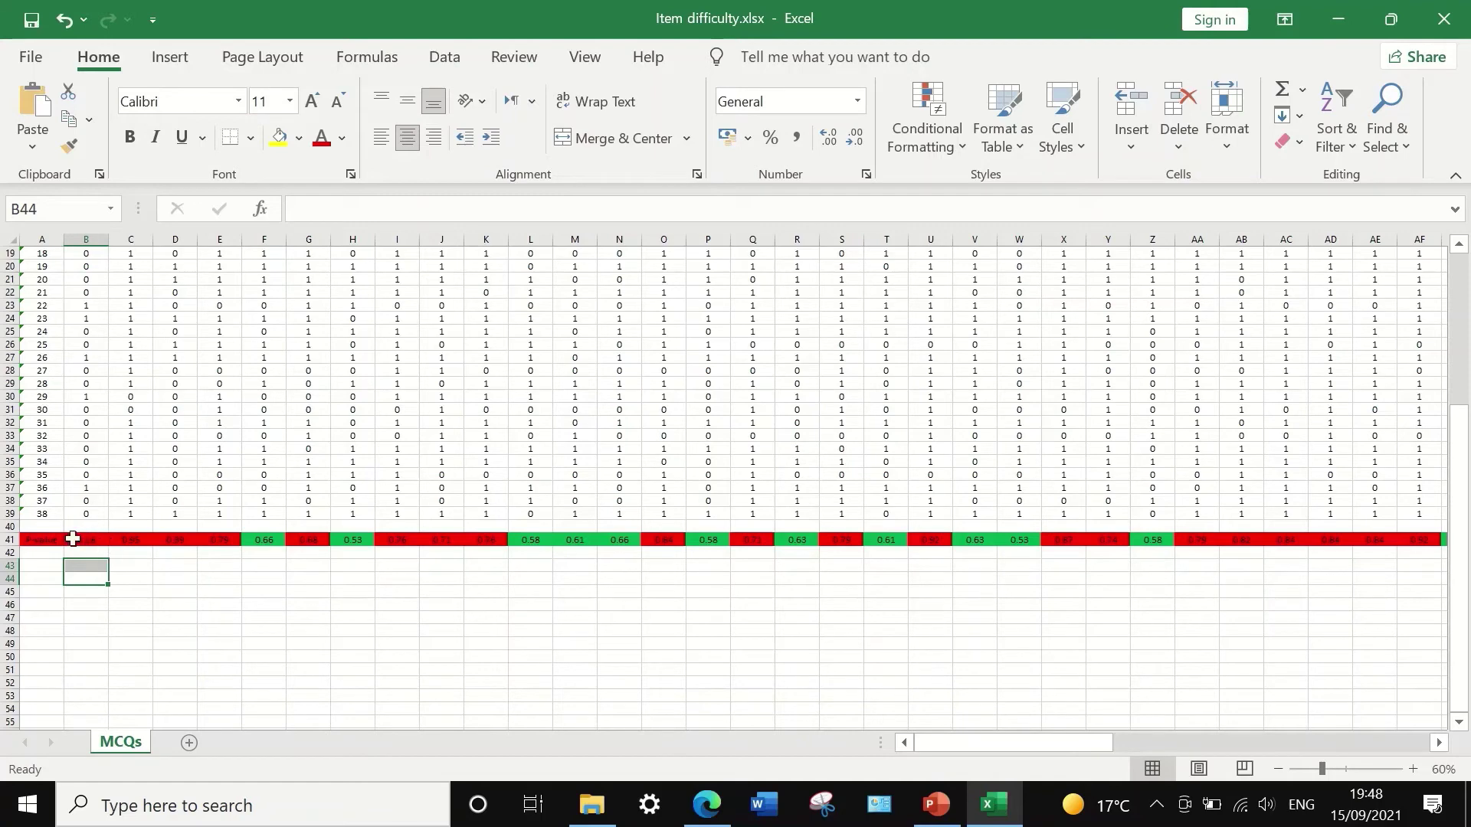
# Label A42 with & and convert the Q1 P-value to a percentage in B42 with =B41*100
pyautogui.click(92, 539)
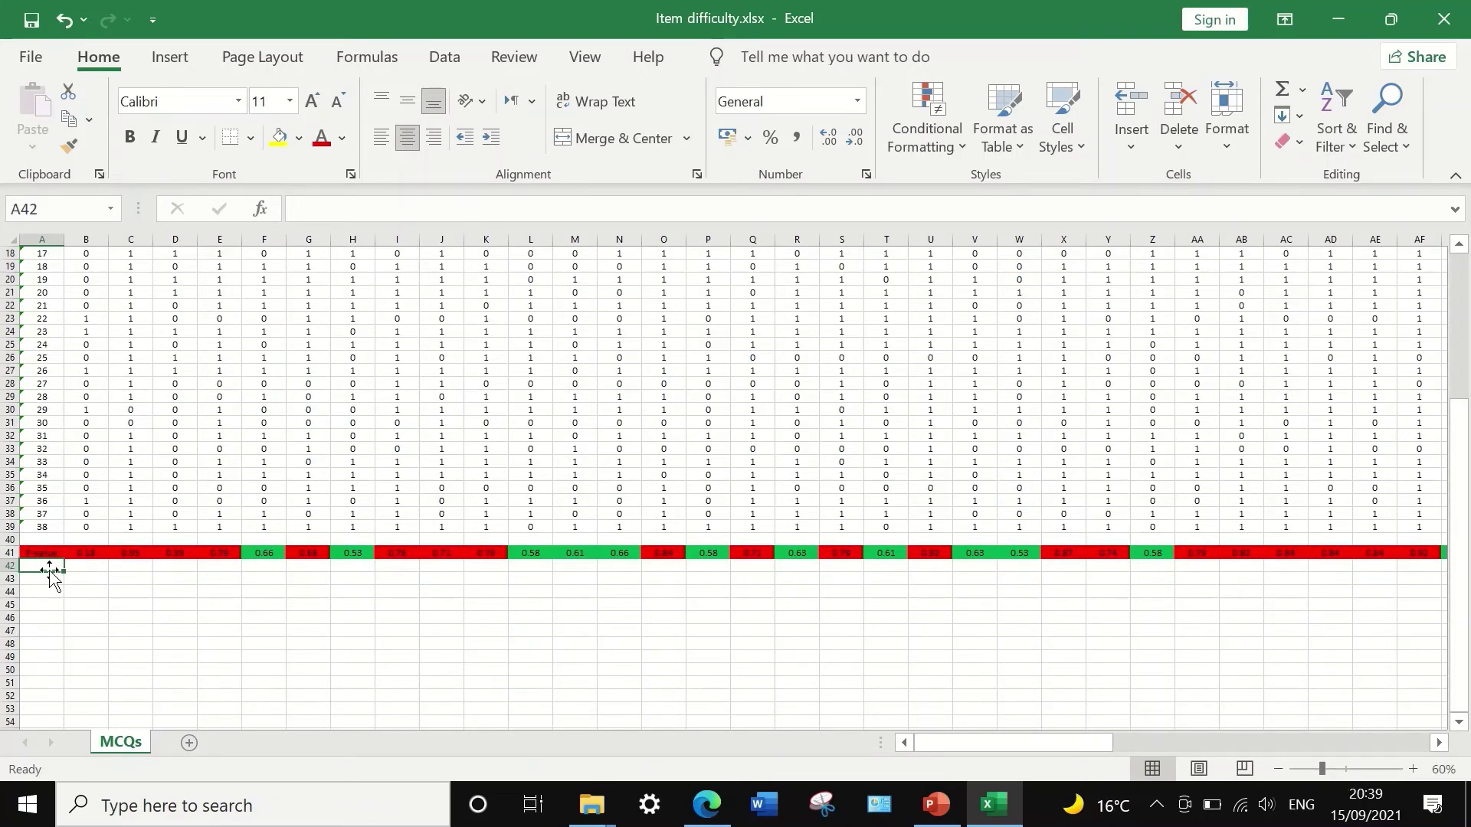
pyautogui.write('&')
pyautogui.press('Tab')
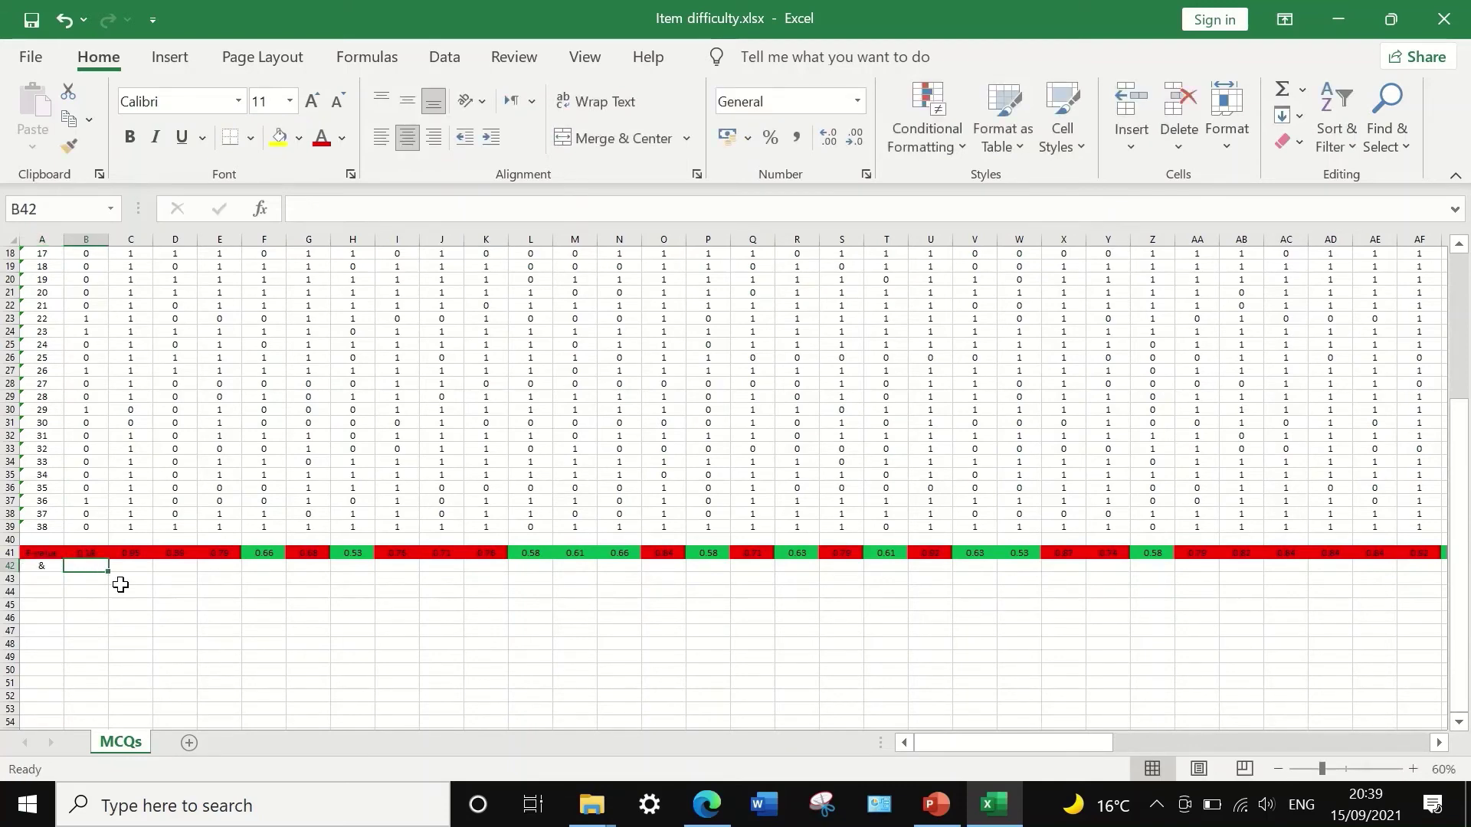
pyautogui.write('=')
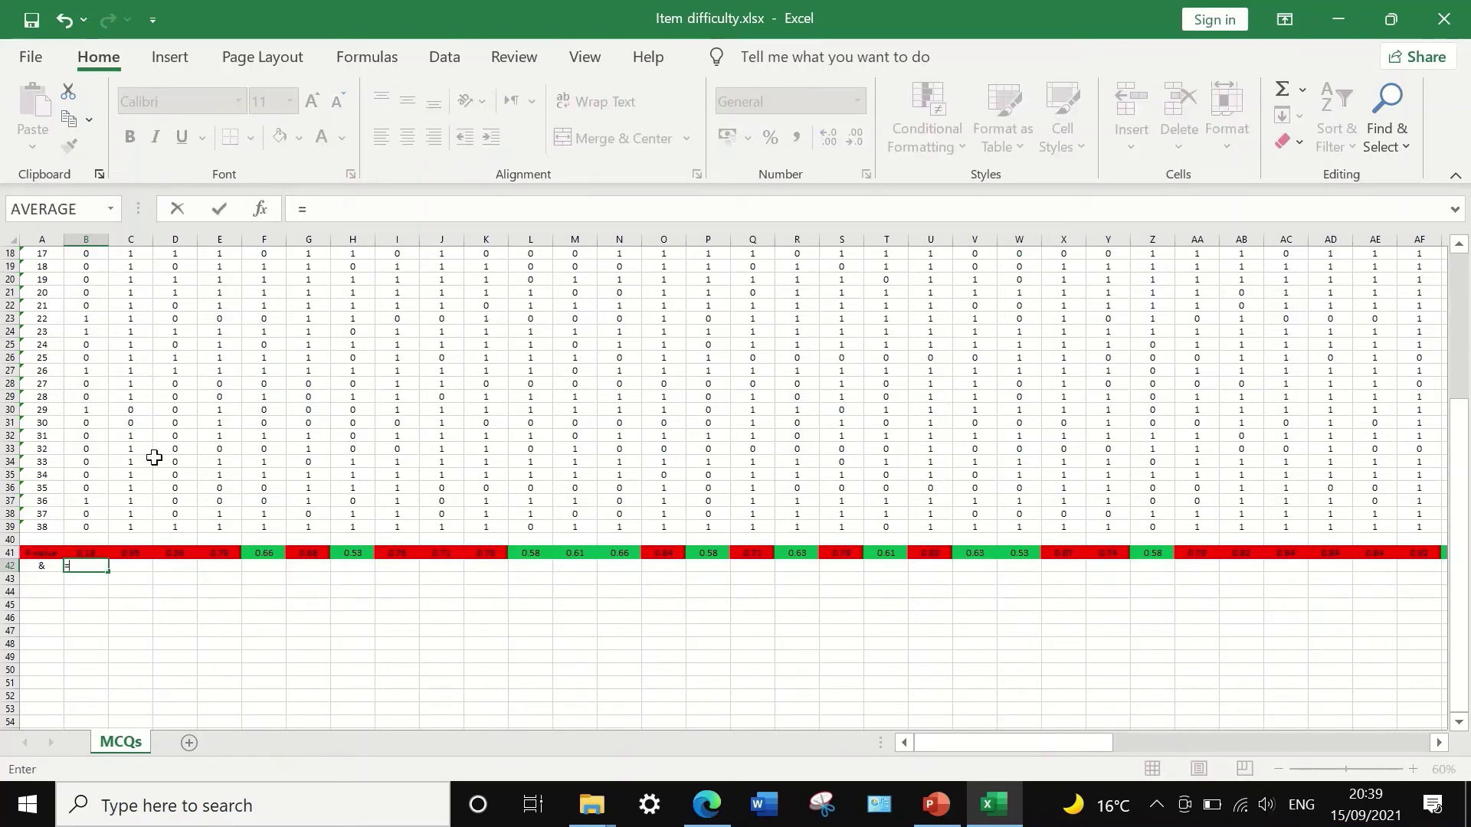
pyautogui.click(92, 553)
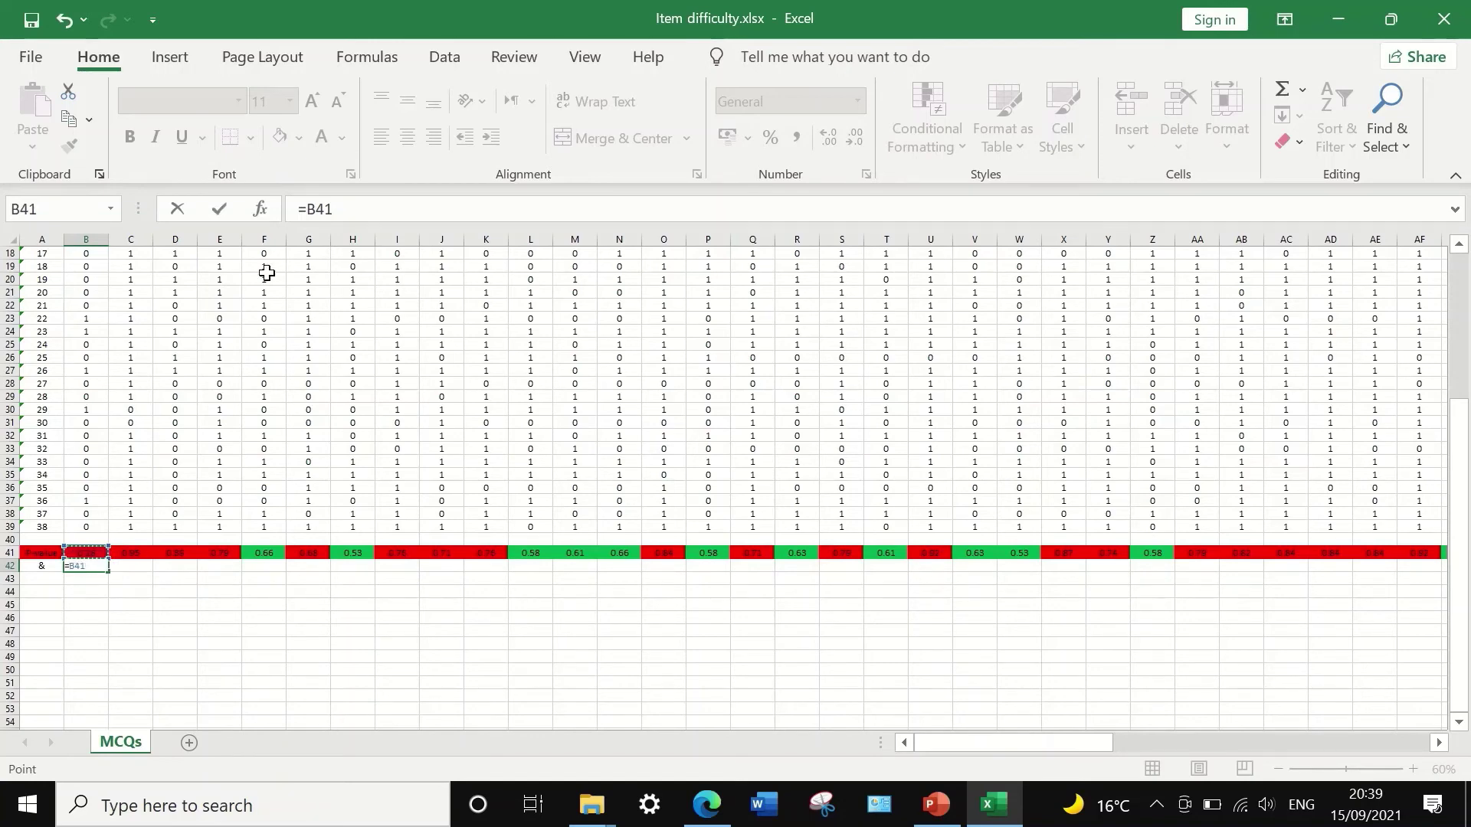
pyautogui.click(353, 212)
pyautogui.press('Return')
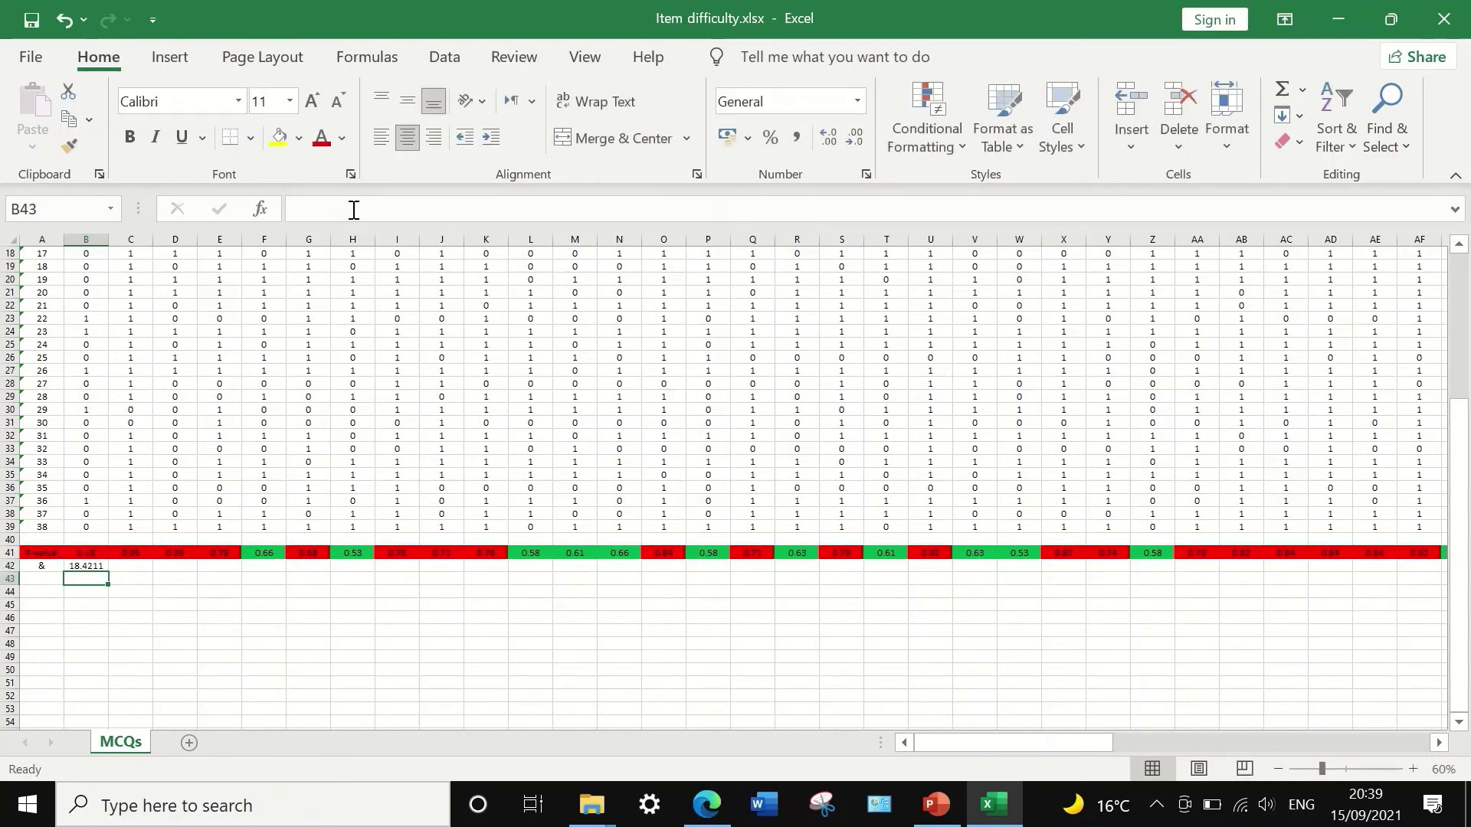
# Reduce the Q1 percentage in B42 to two decimal places
pyautogui.click(95, 567)
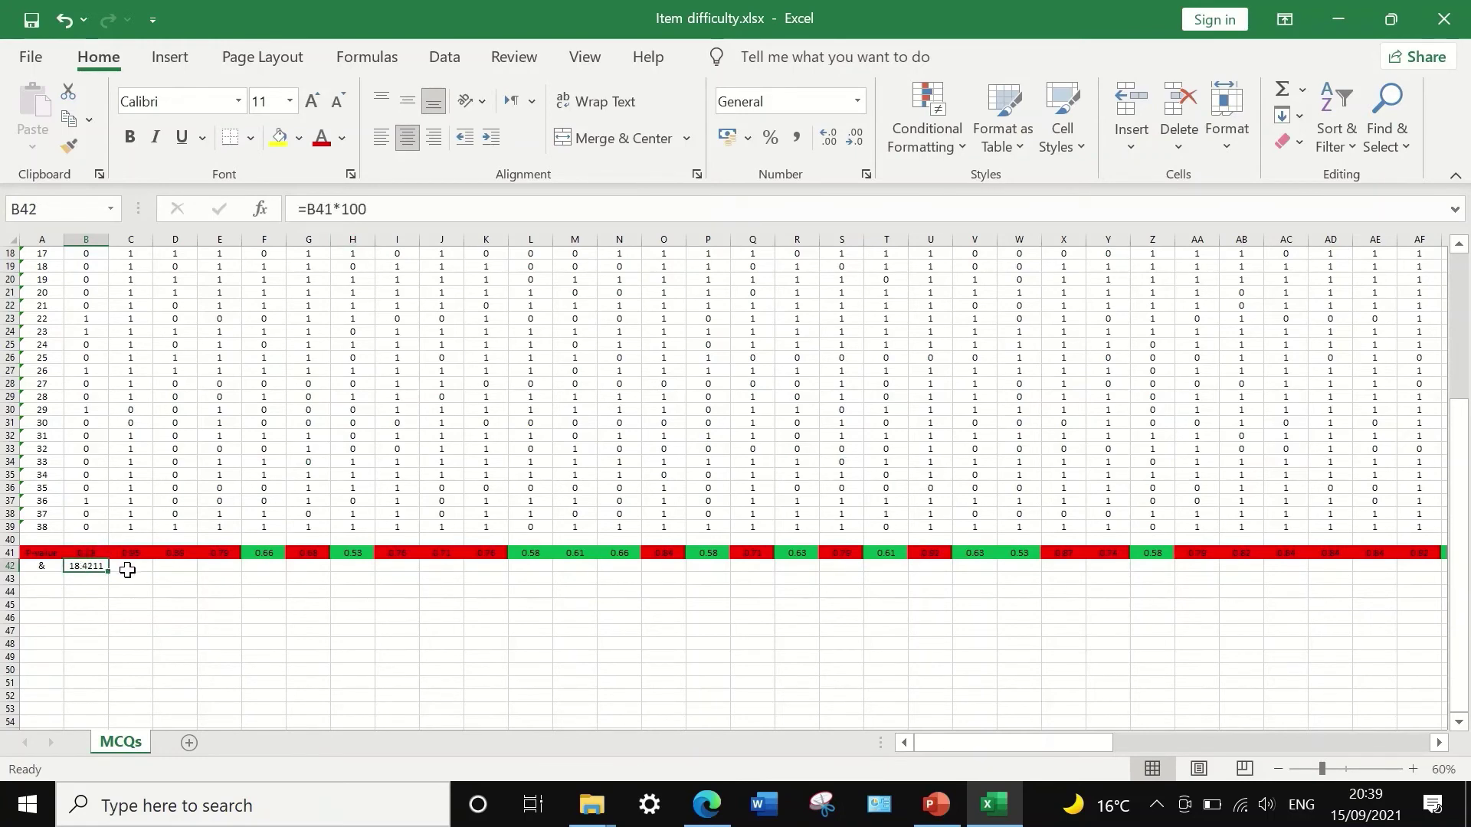
pyautogui.click(854, 138)
pyautogui.click(855, 138)
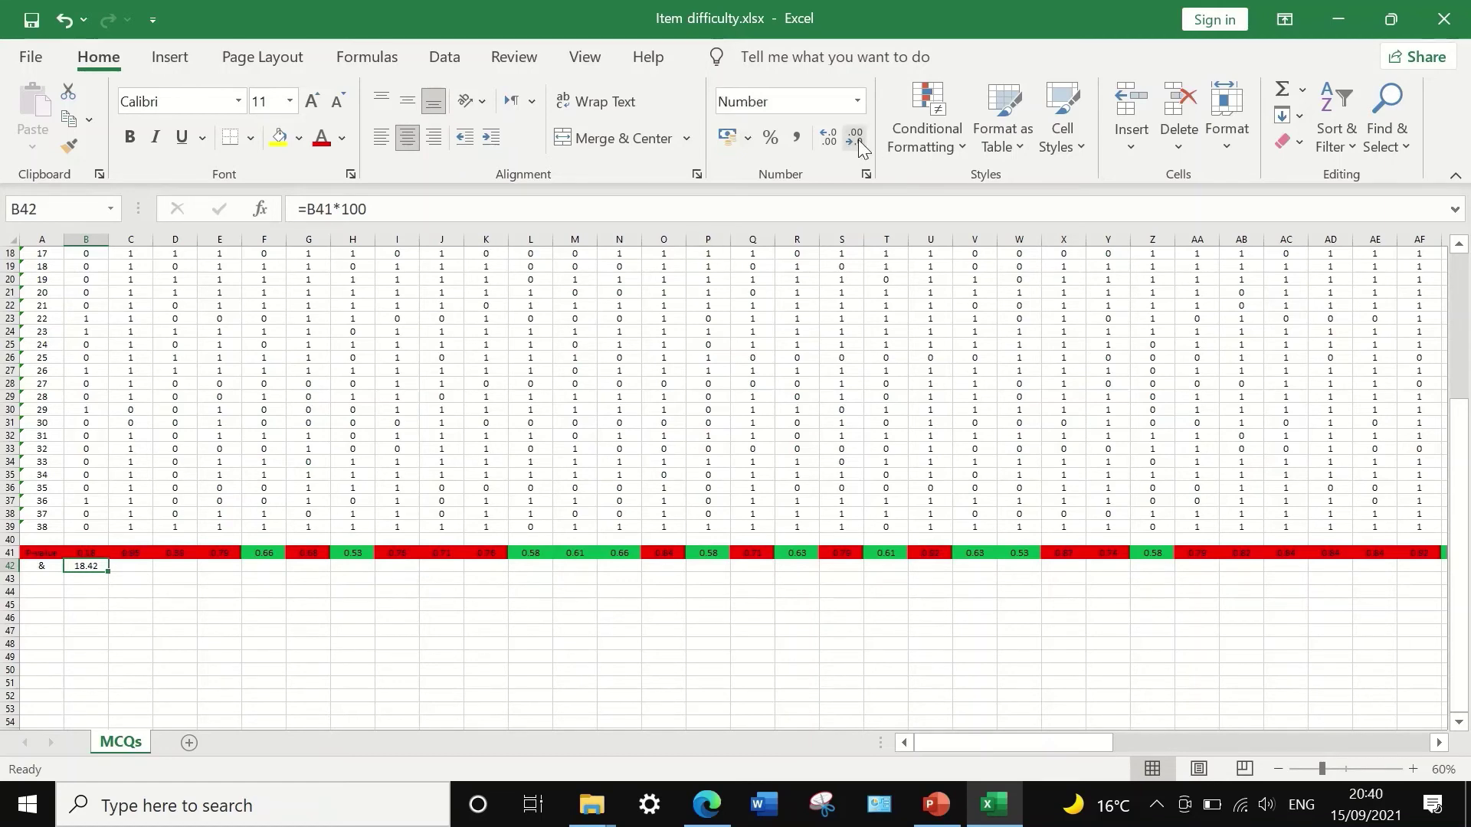
# Show the Q1 percentage in B42 with one decimal place and fill its formula across row 42 to column BY
pyautogui.click(855, 138)
pyautogui.moveTo(106, 569); pyautogui.dragTo(1343, 566)
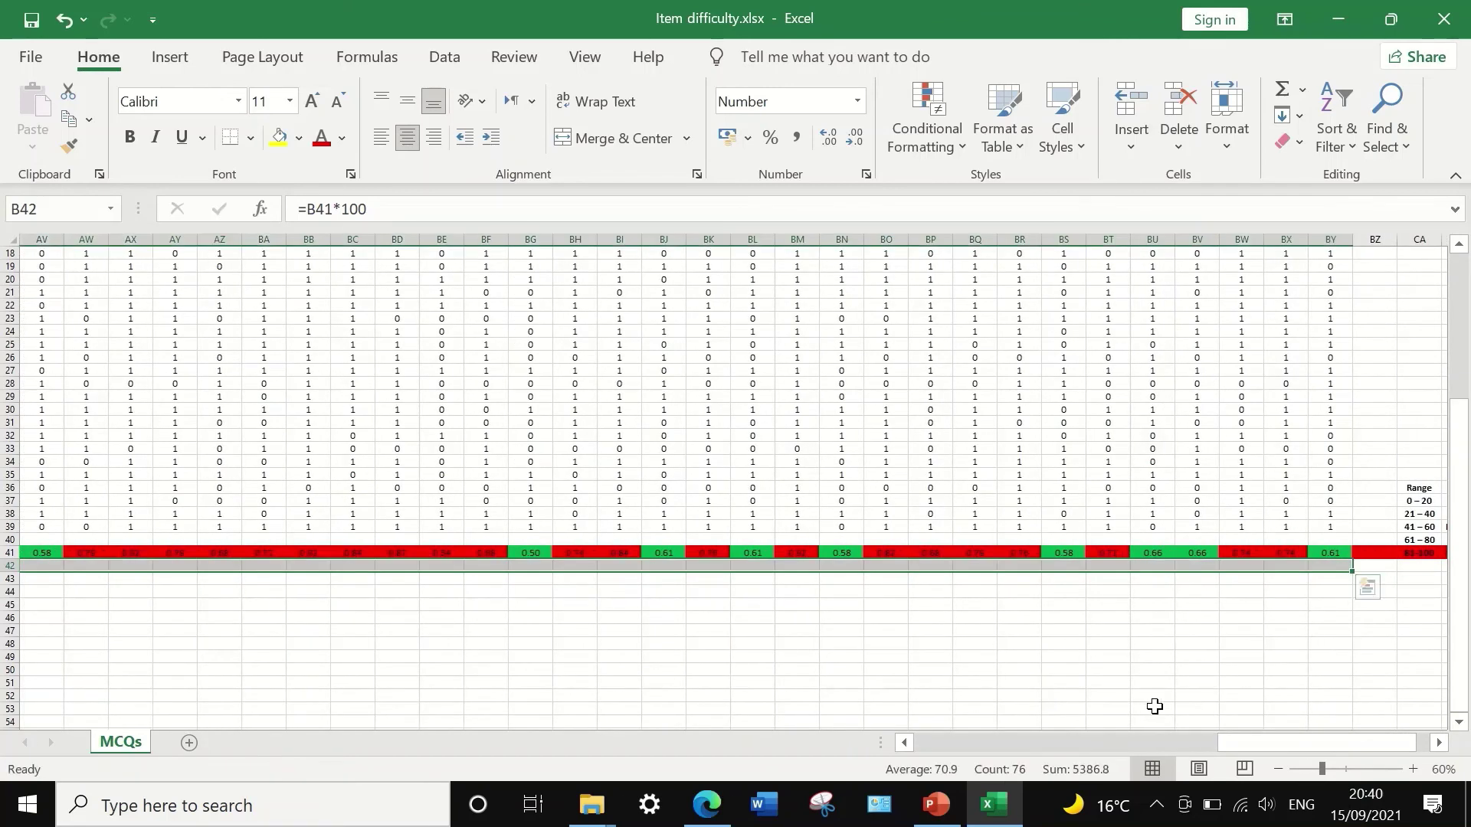
pyautogui.click(753, 643)
pyautogui.moveTo(1264, 738); pyautogui.dragTo(460, 678)
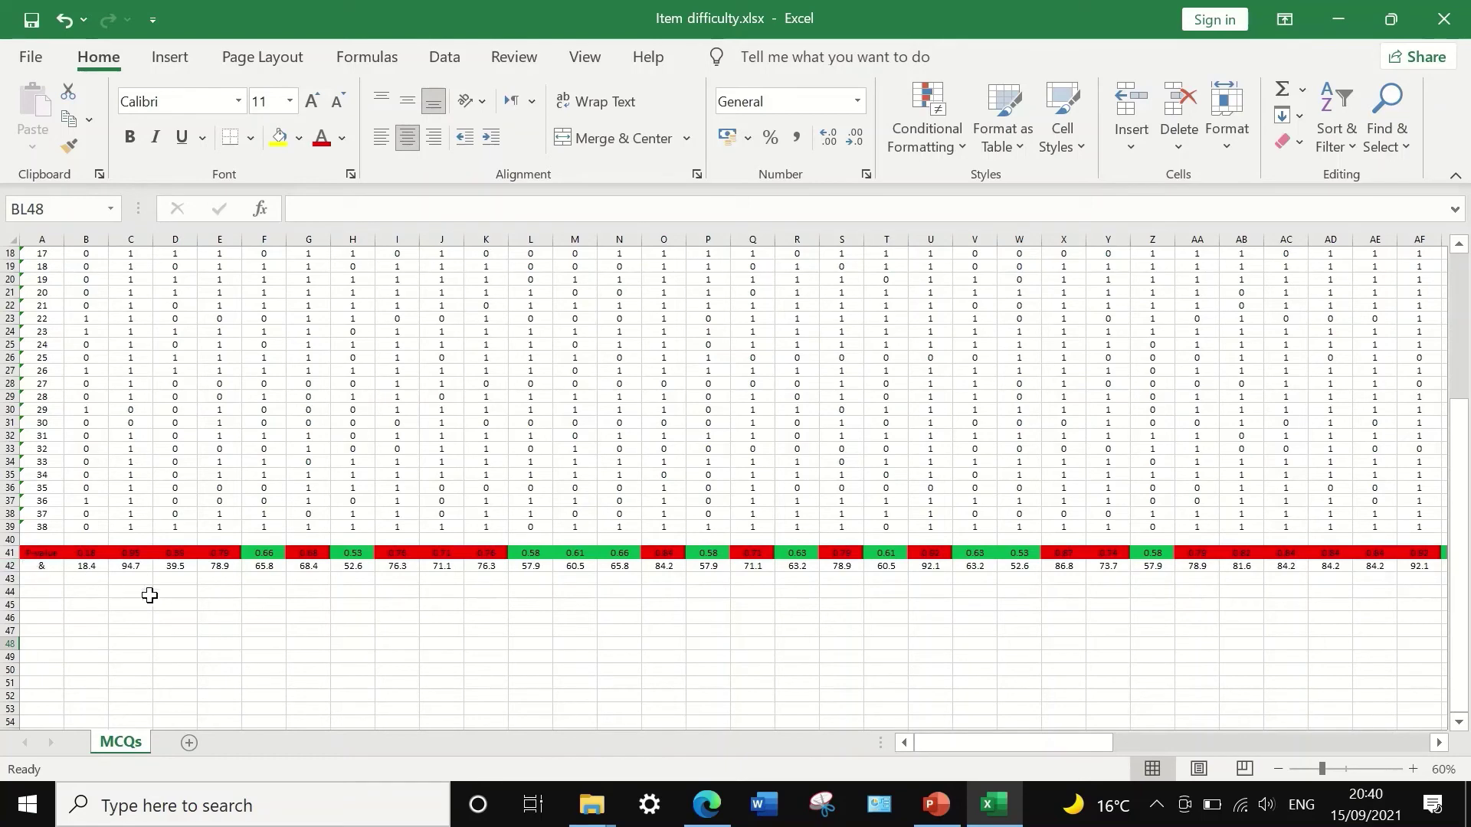
# Compare the first four MCQ percentages, B42 to E42, with the item difficulty range table beside the data in columns CA and CB
pyautogui.moveTo(1041, 743); pyautogui.dragTo(1426, 729)
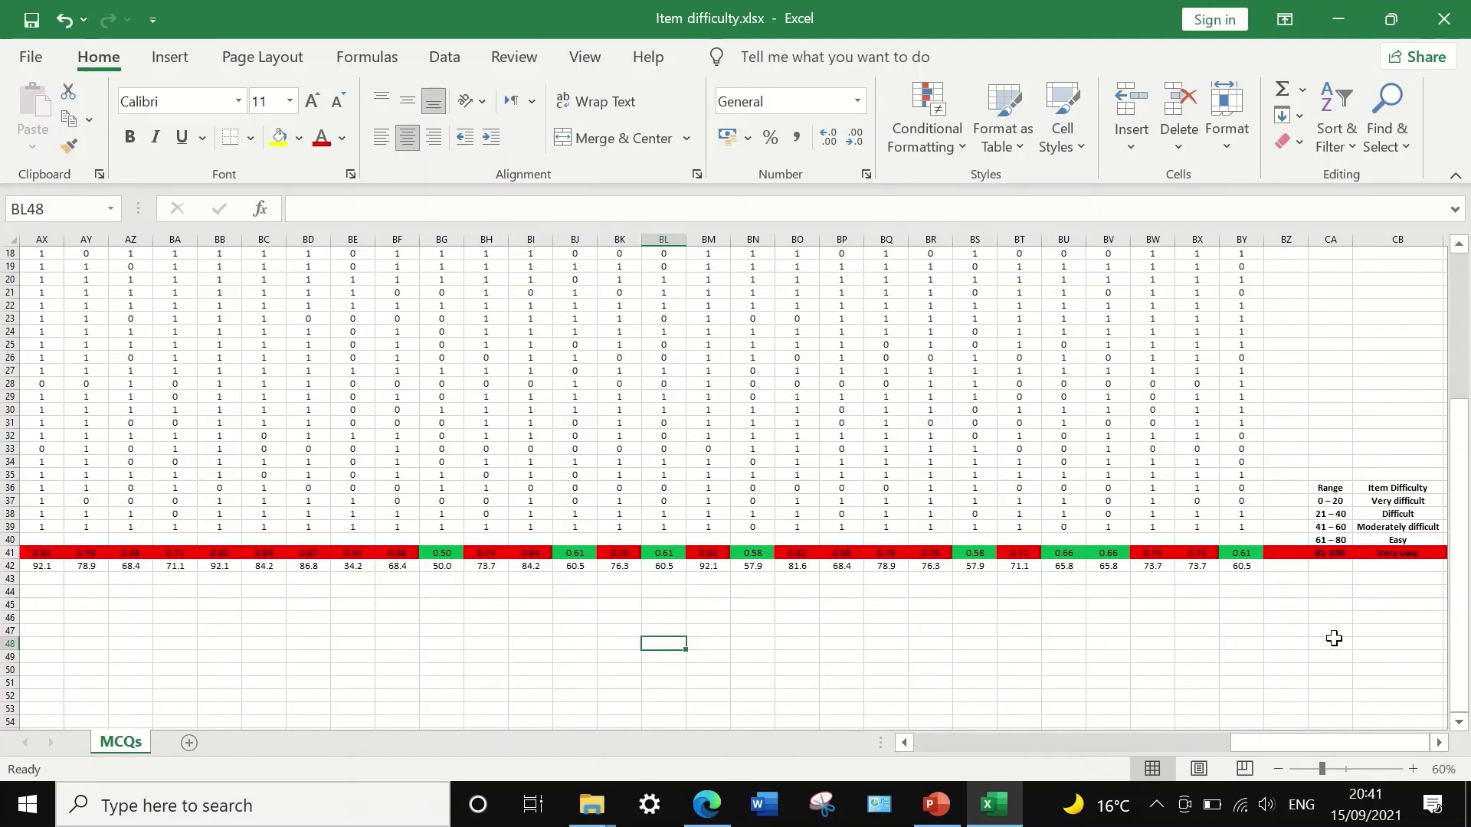
pyautogui.moveTo(1334, 742); pyautogui.dragTo(927, 733)
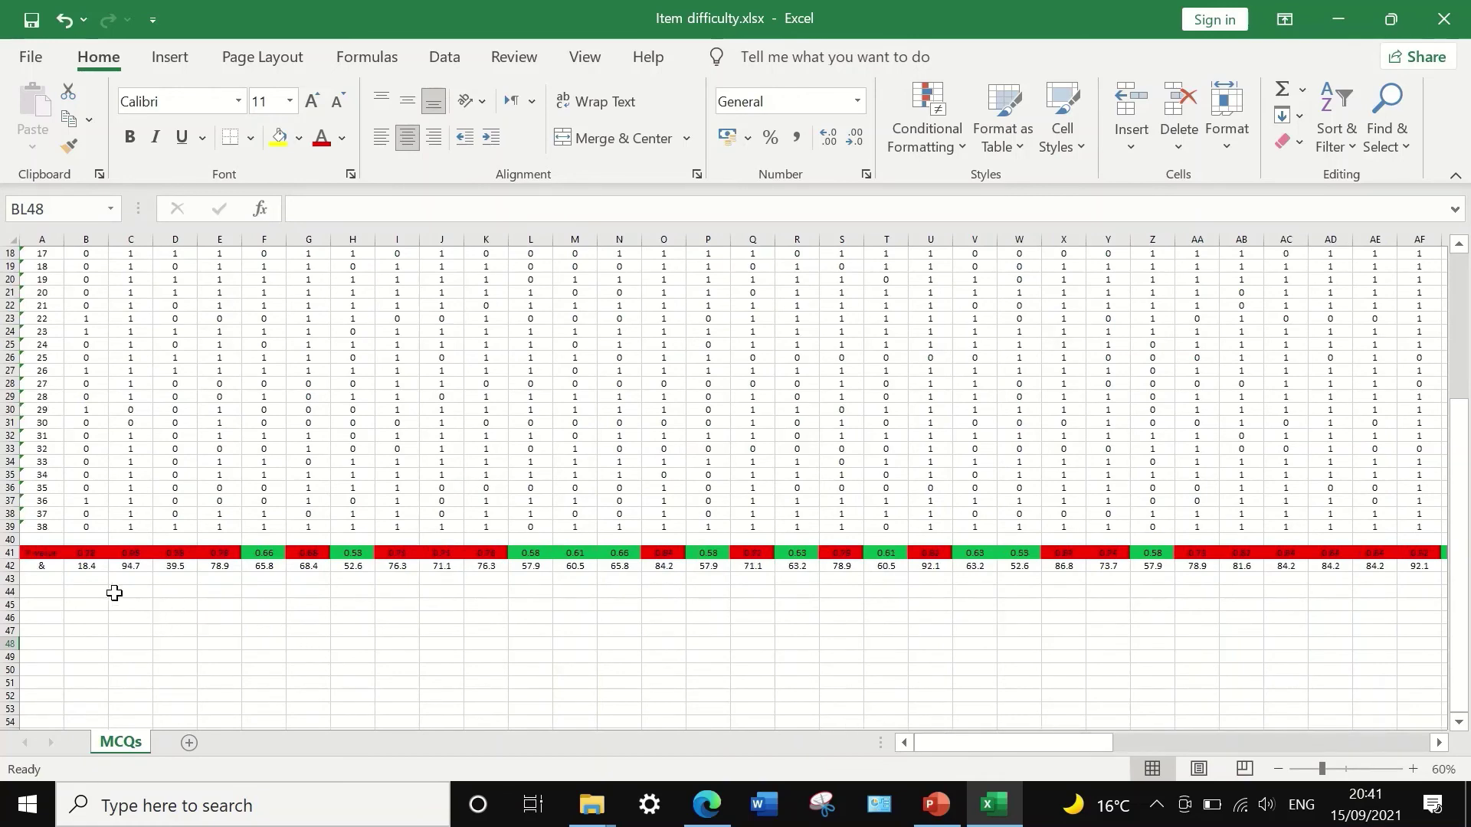
pyautogui.scroll(3, 99, 591)
pyautogui.scroll(-3, 100, 587)
pyautogui.scroll(2, 95, 585)
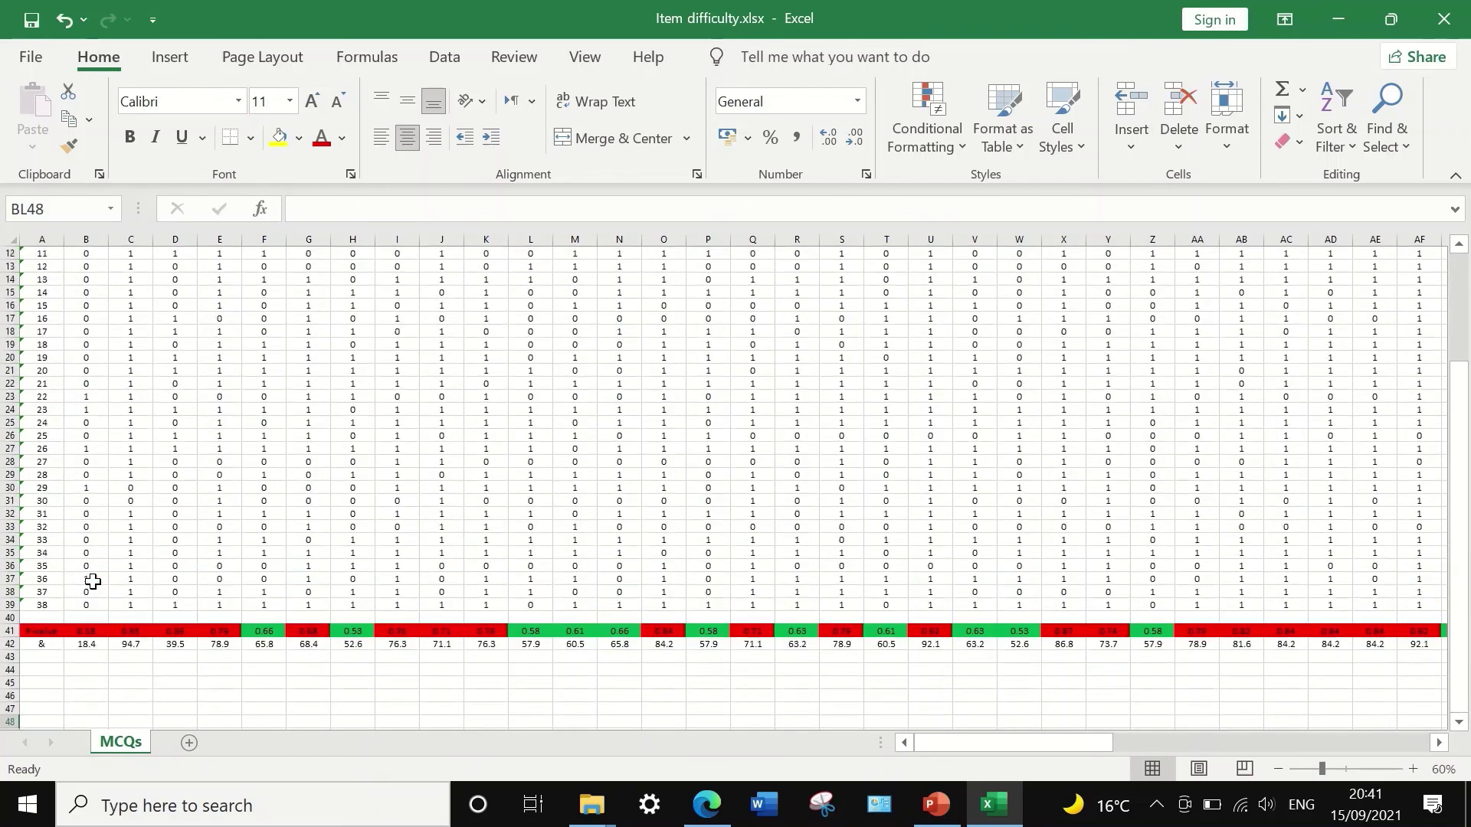
pyautogui.scroll(-3, 92, 582)
pyautogui.click(90, 525)
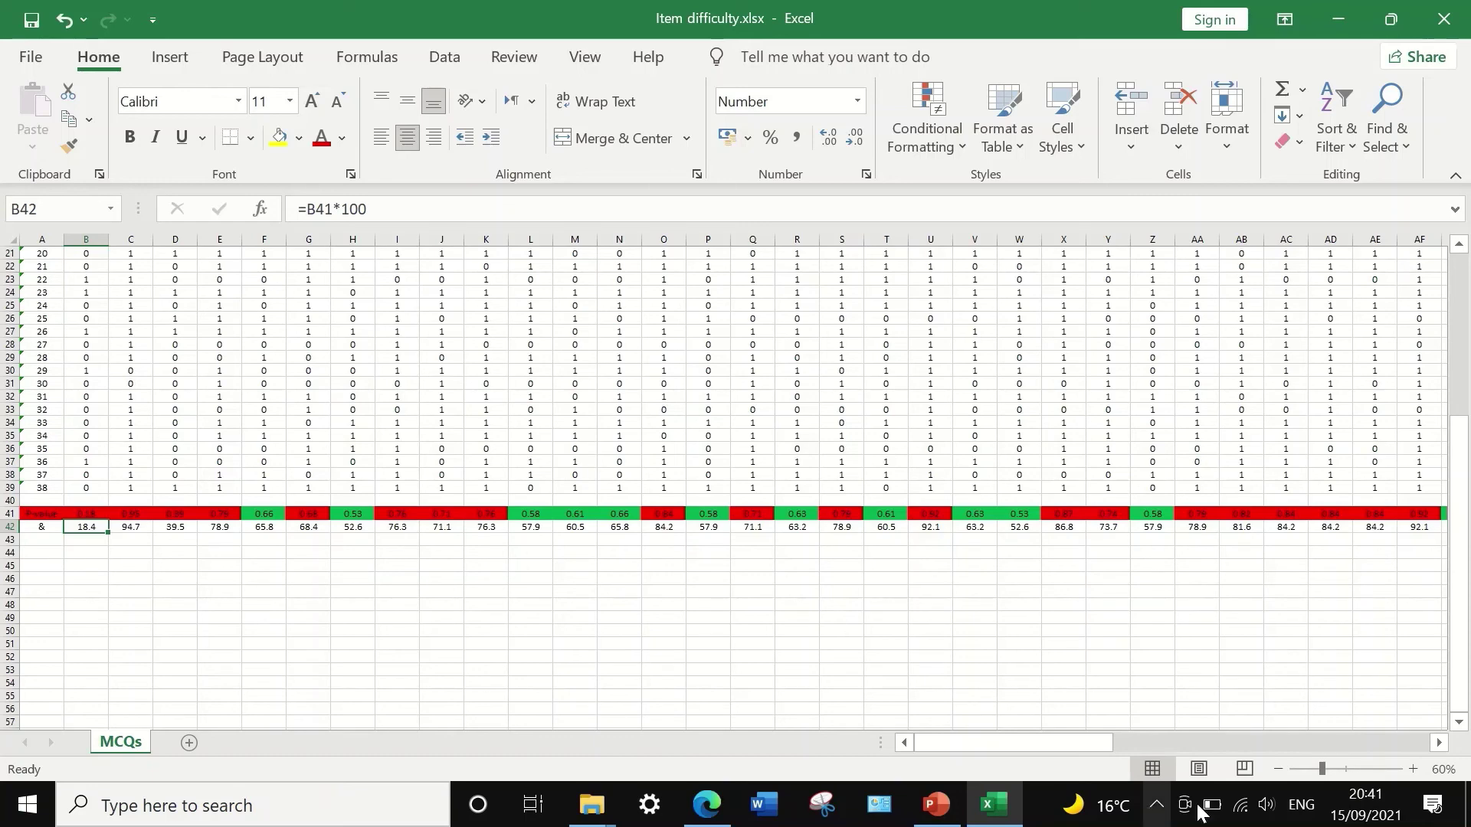
pyautogui.moveTo(1033, 746); pyautogui.dragTo(930, 711)
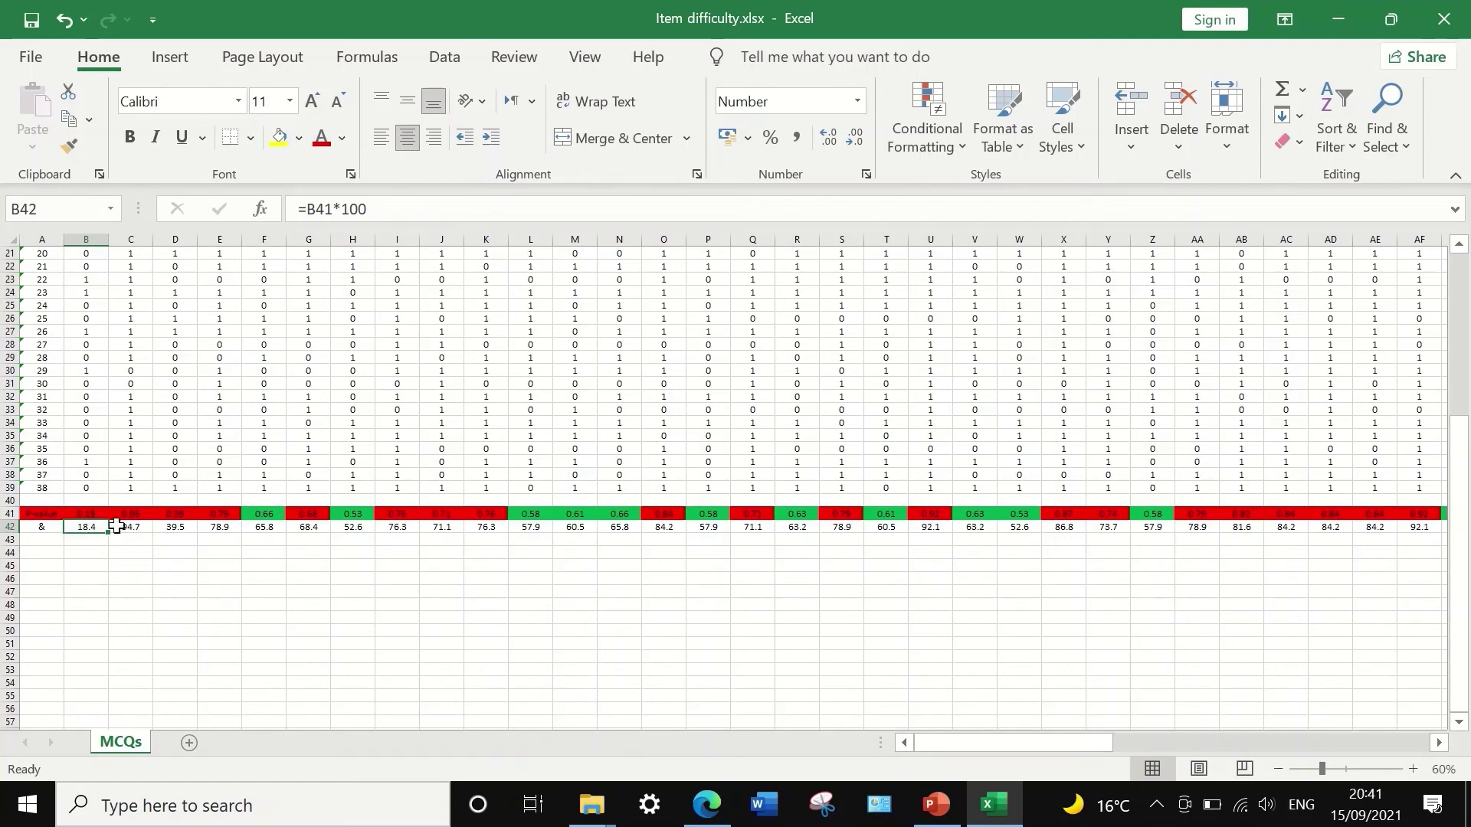
pyautogui.click(128, 525)
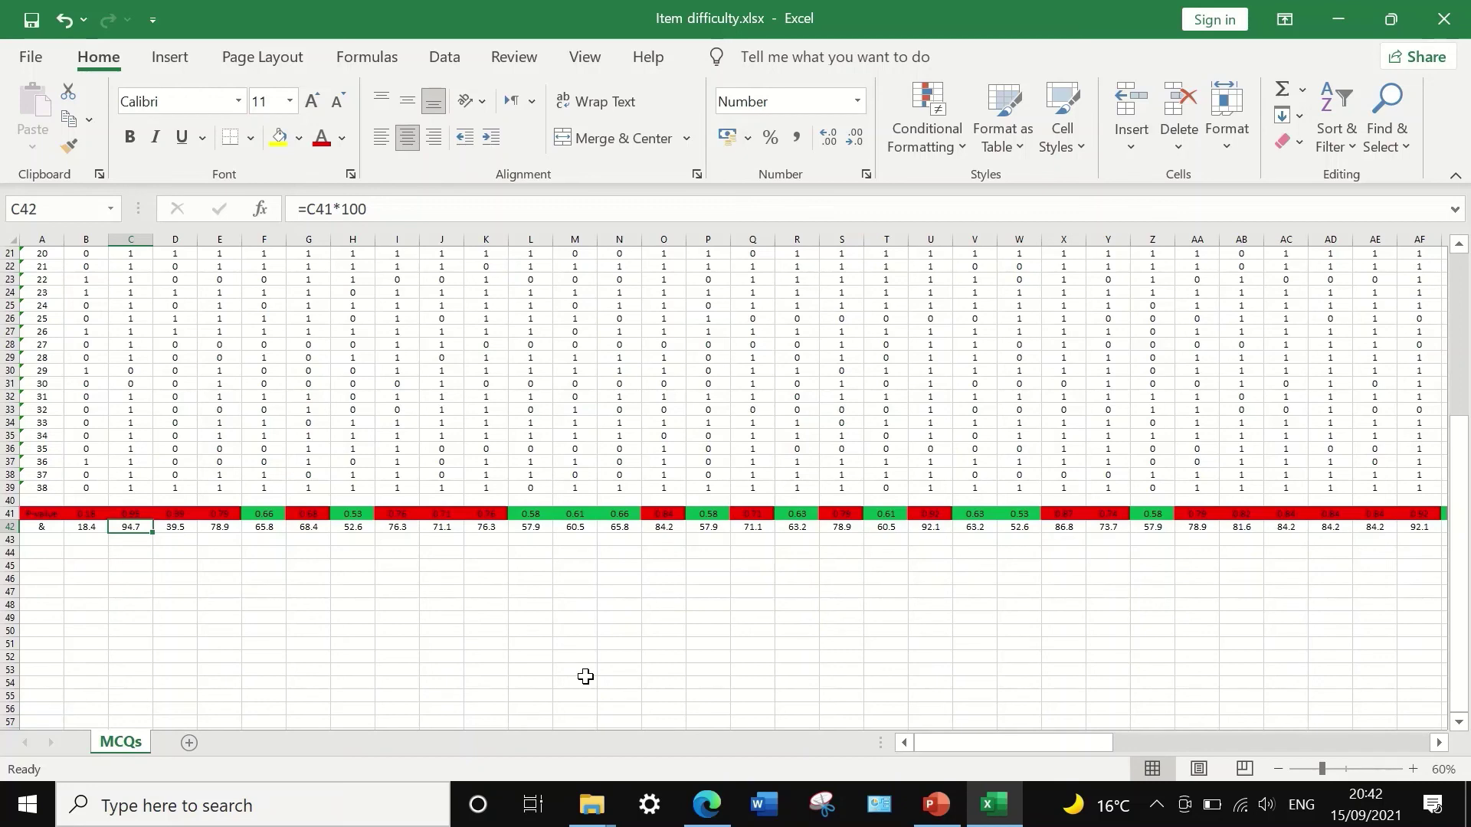
pyautogui.click(177, 527)
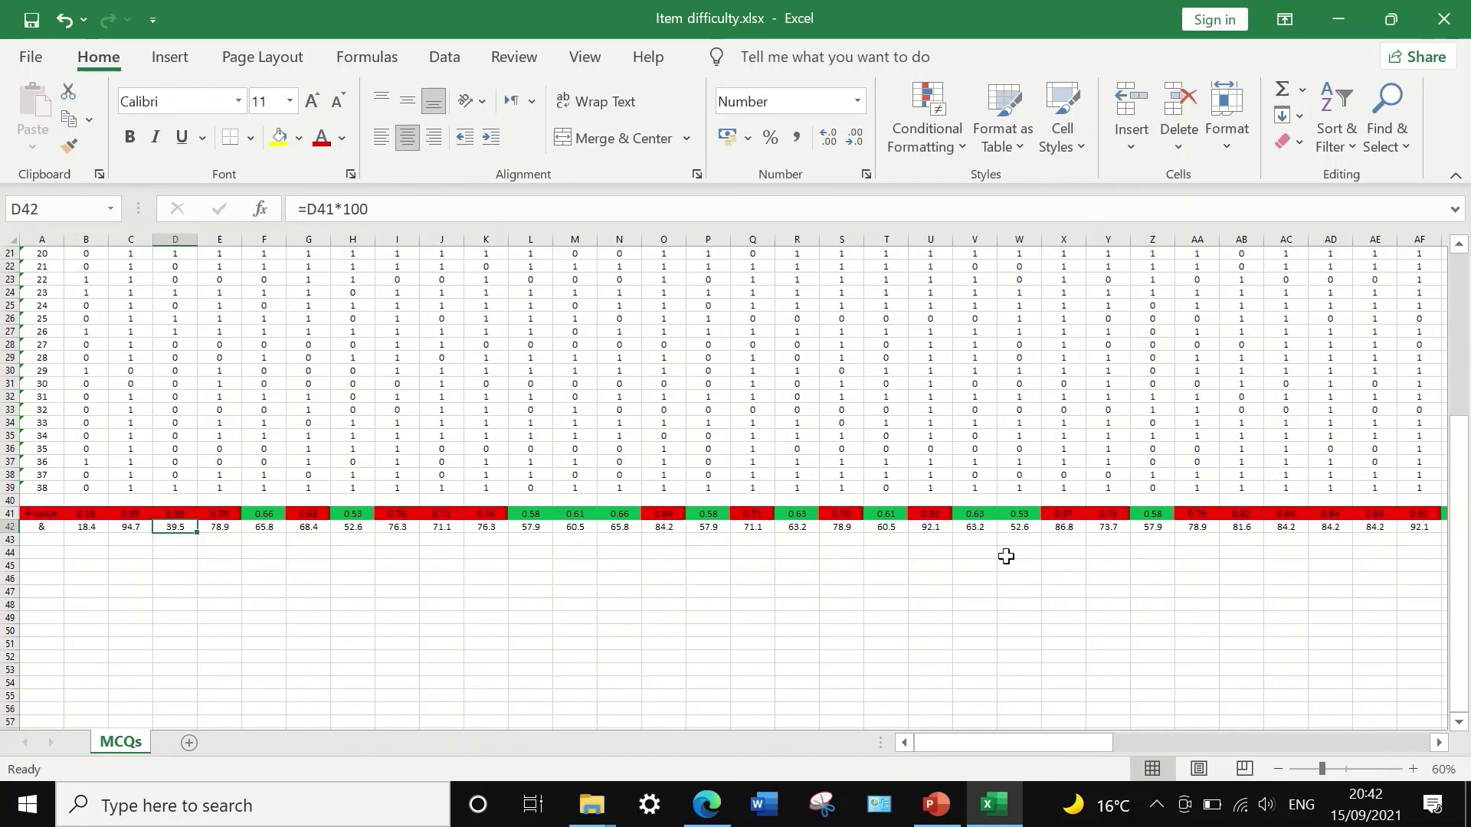
pyautogui.moveTo(980, 742); pyautogui.dragTo(728, 657)
pyautogui.click(216, 527)
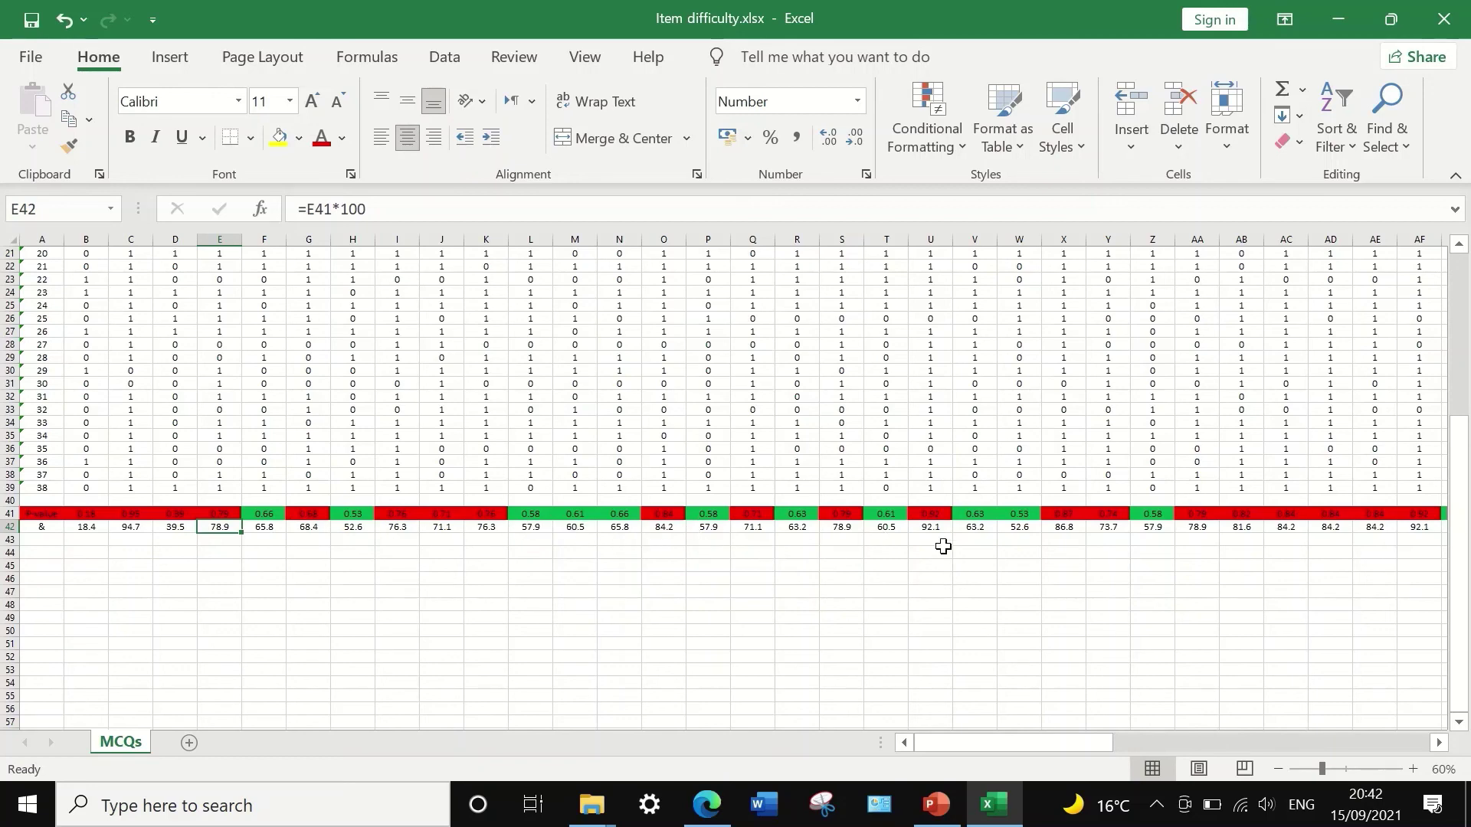
# Examine the percentages further along row 42, checking cells AV42, AU42 and AM42 against the difficulty ranges
pyautogui.moveTo(1040, 745); pyautogui.dragTo(1101, 740)
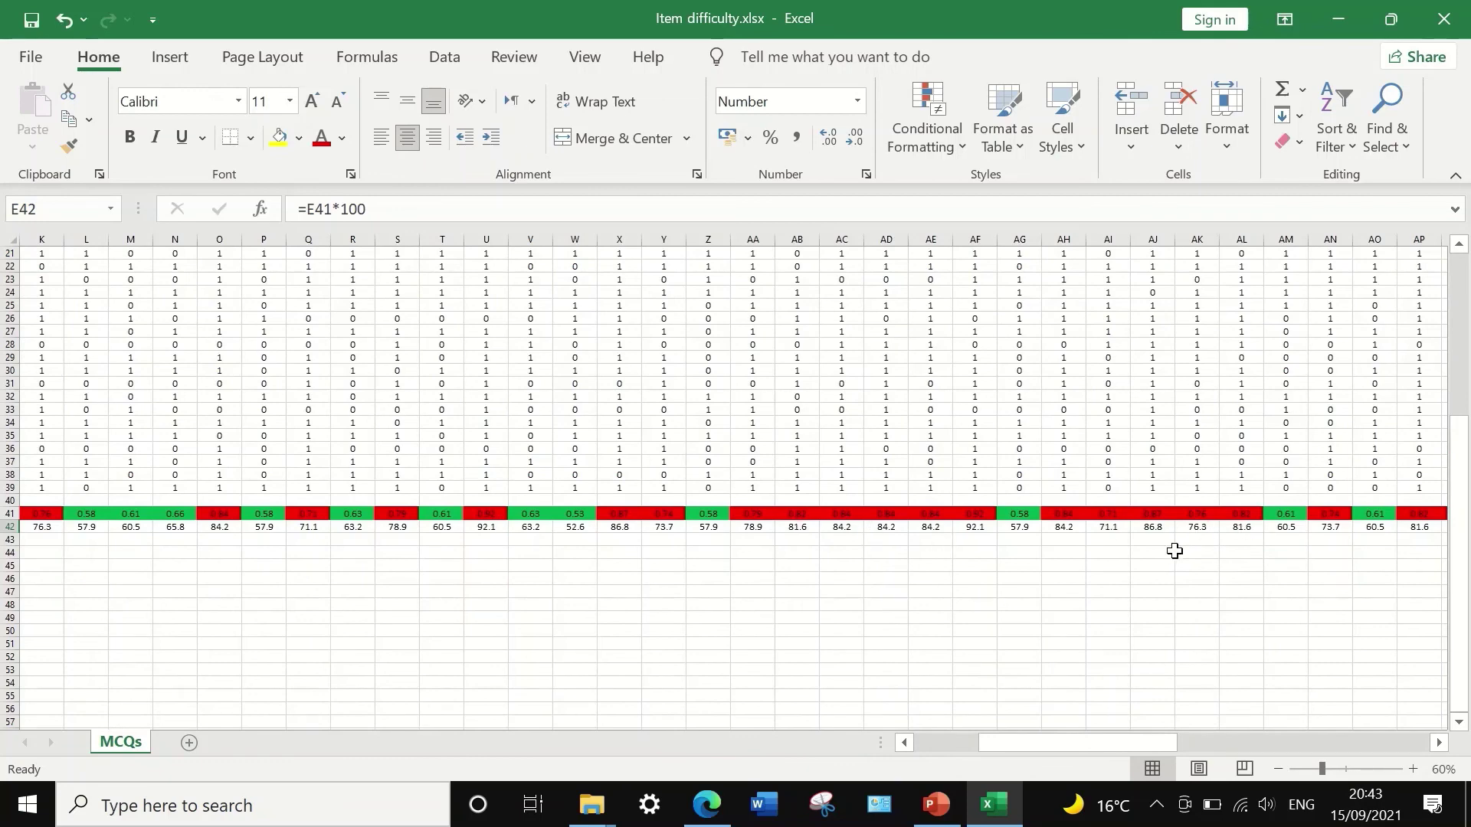
pyautogui.moveTo(1057, 751); pyautogui.dragTo(1130, 709)
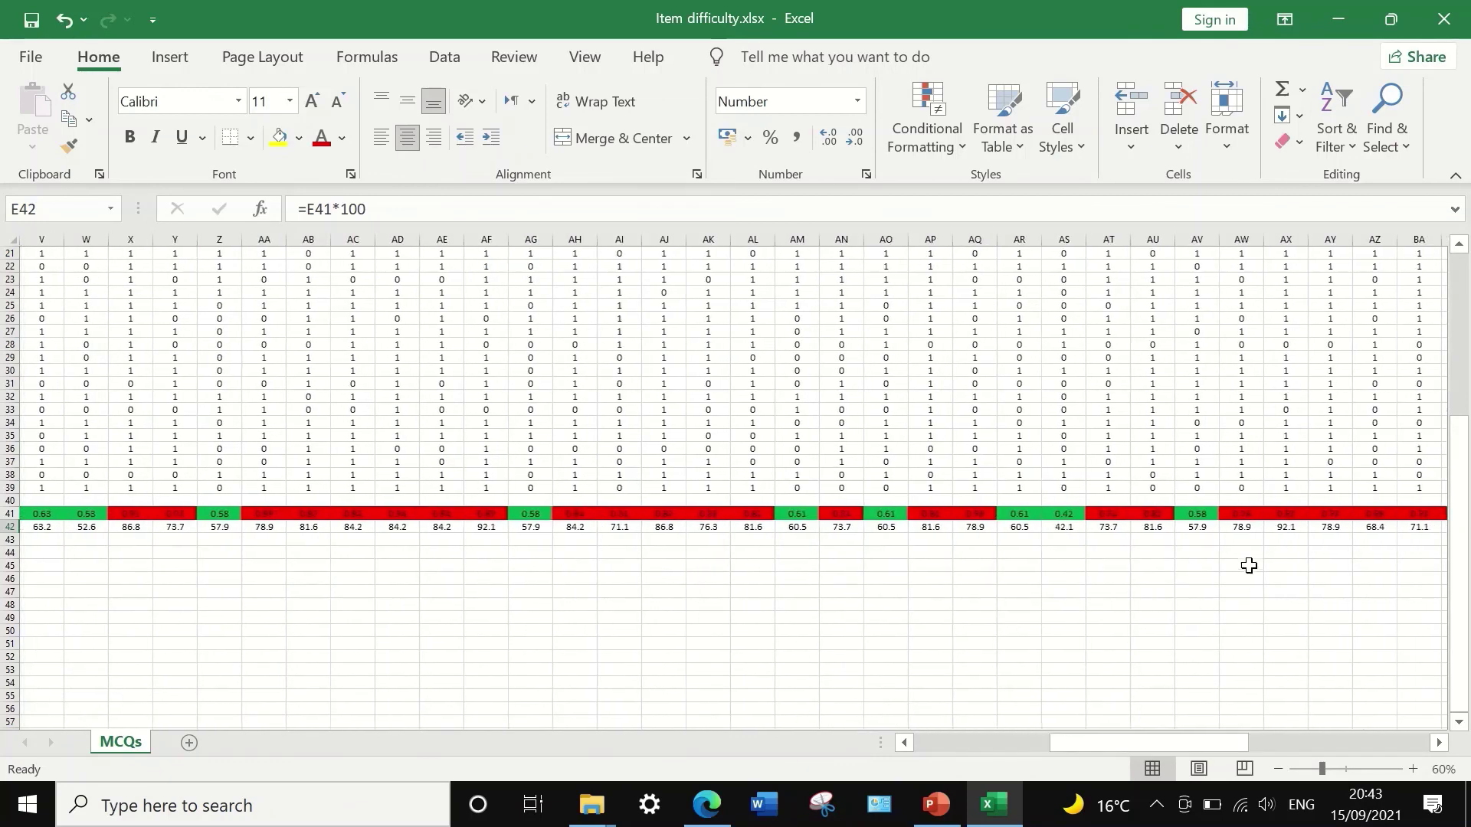
pyautogui.click(1197, 529)
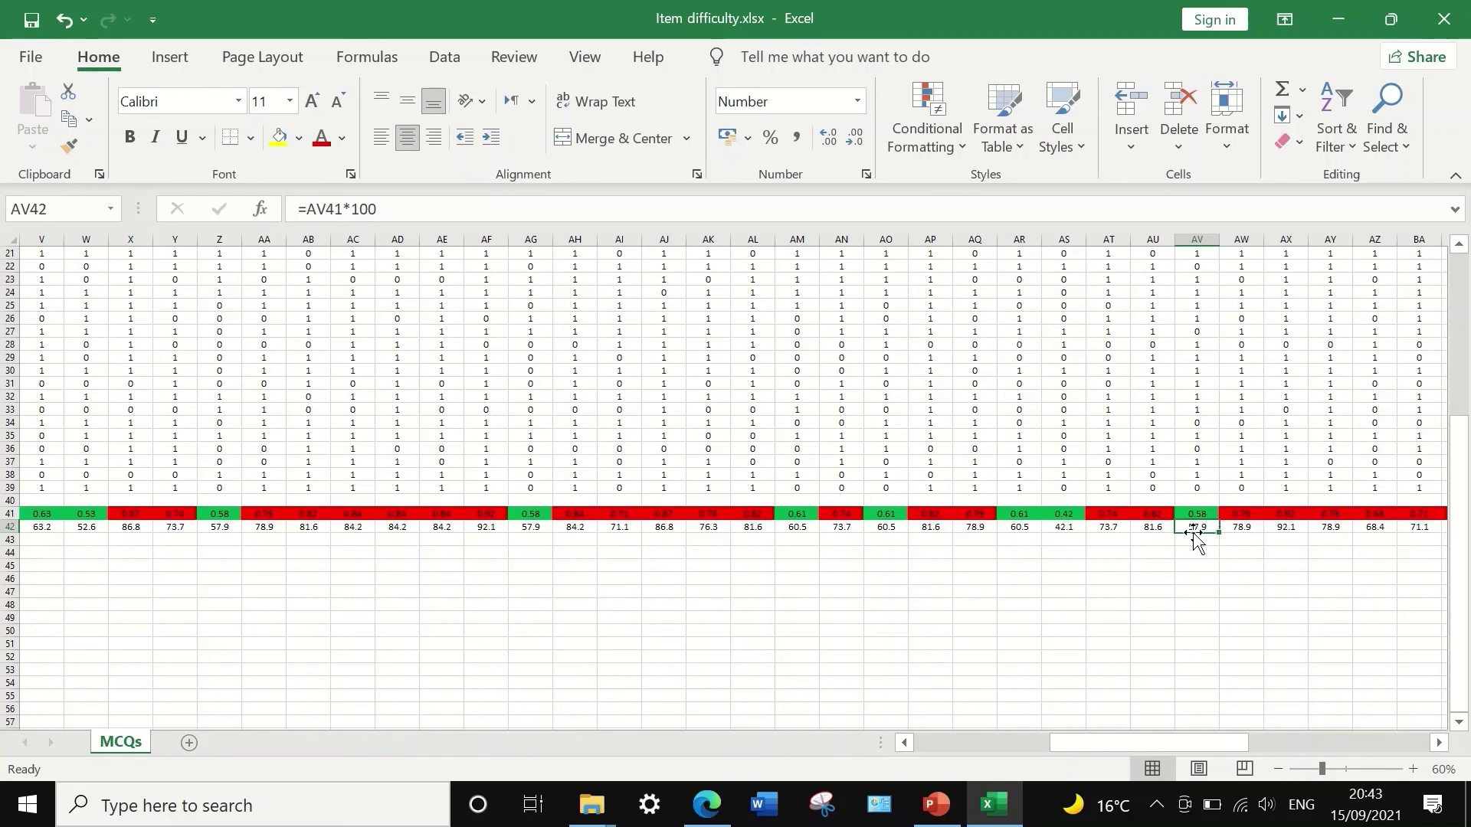
pyautogui.click(1152, 528)
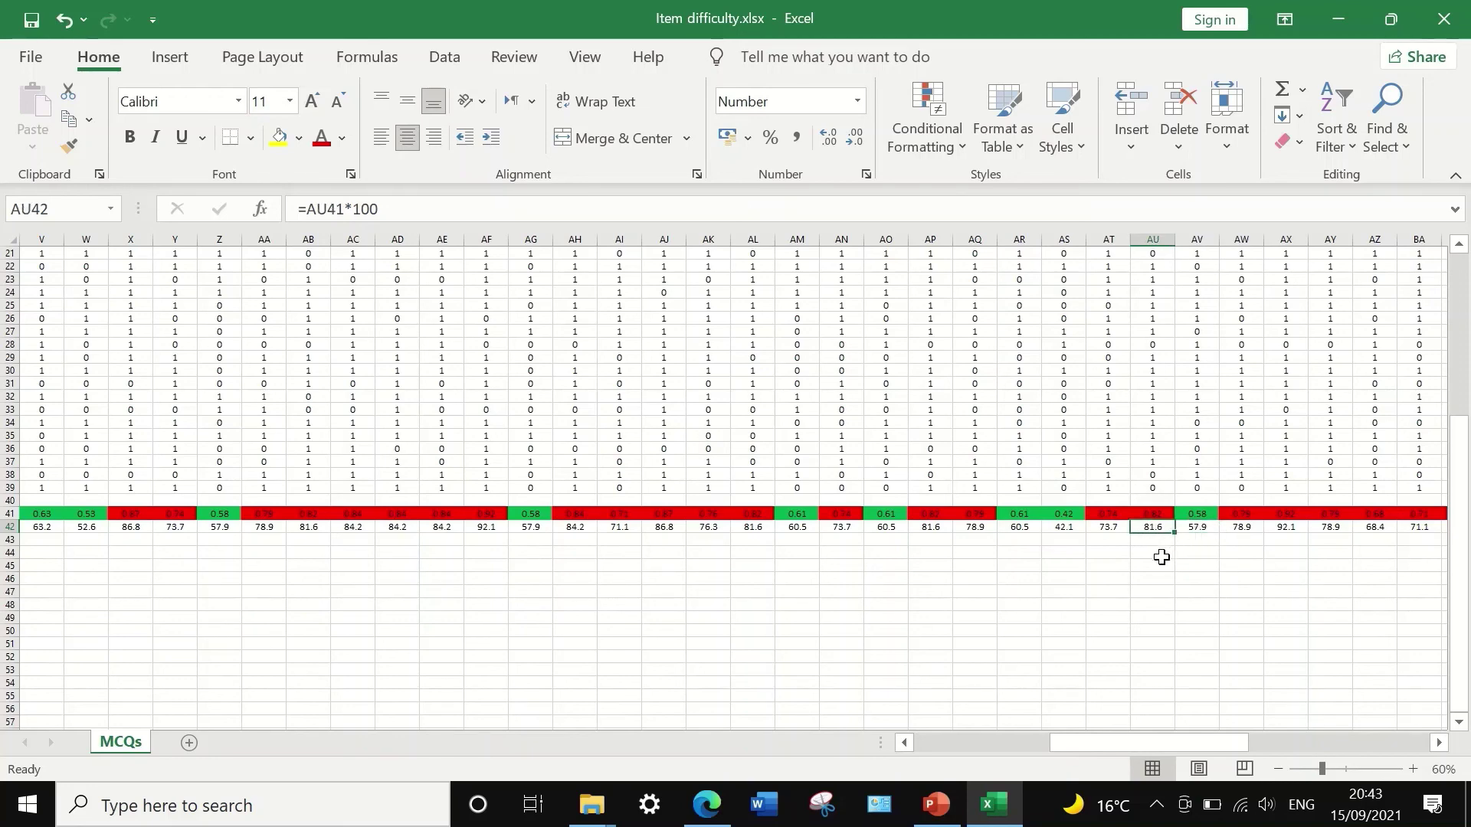
pyautogui.click(800, 529)
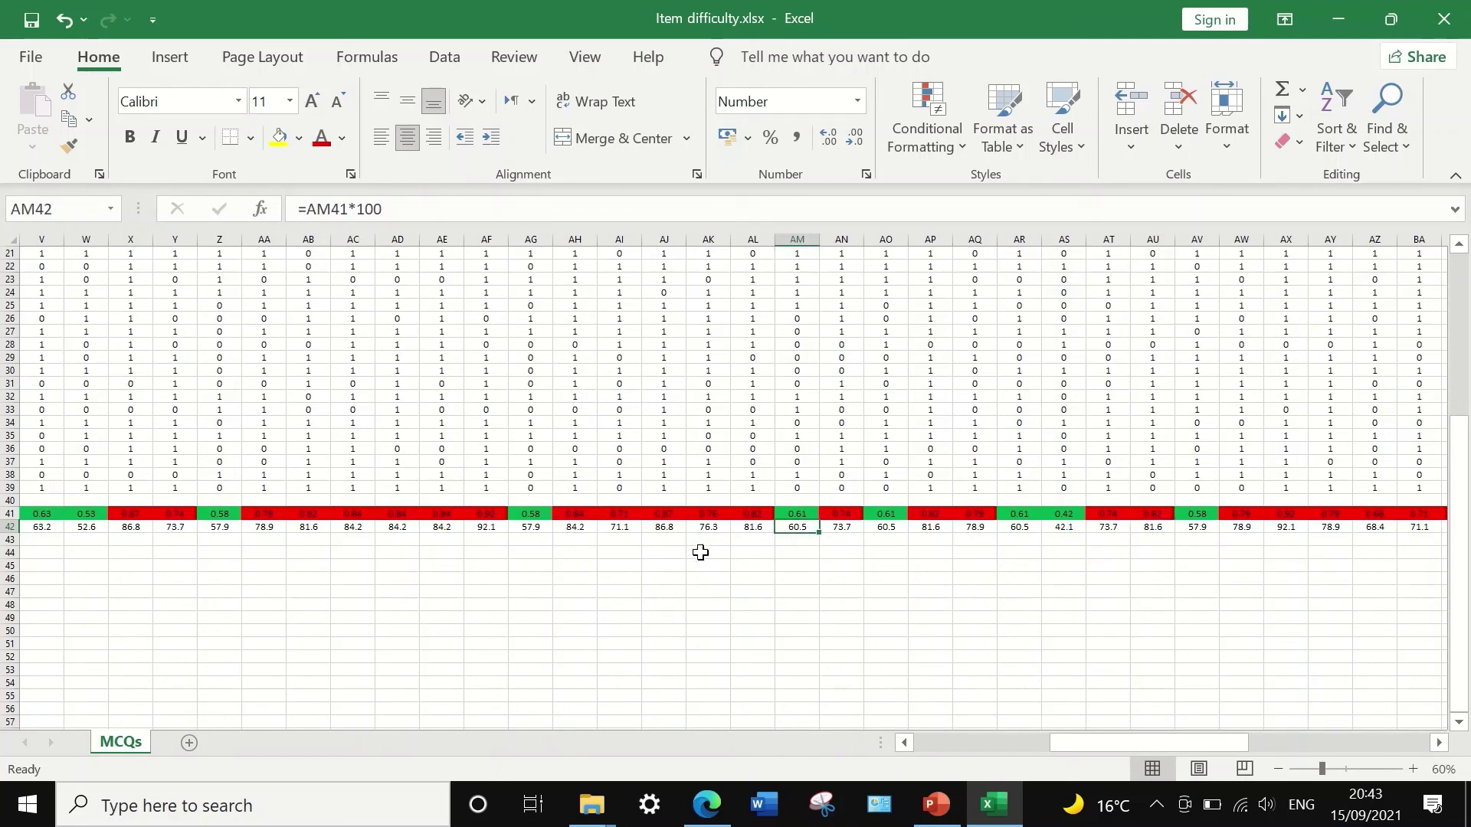